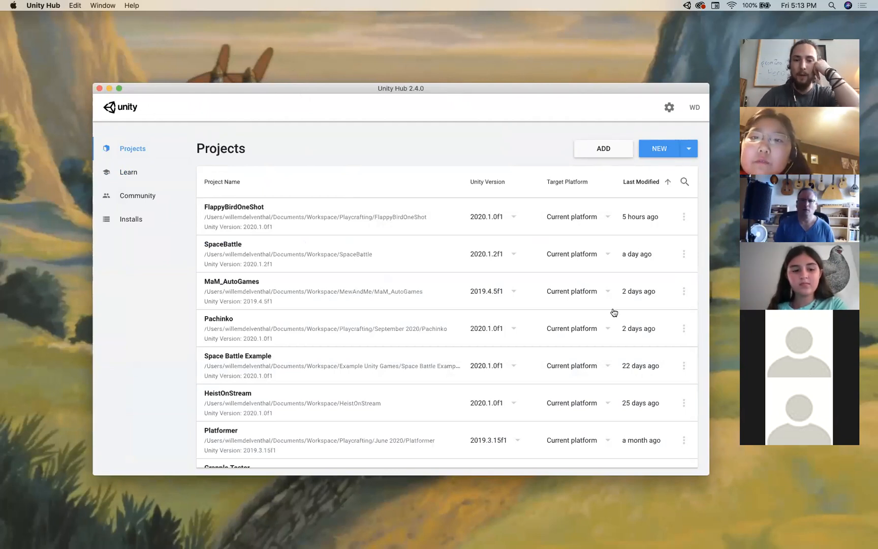
# Step: Review the general preferences and the Unity license management page, and return to the projects list
pyautogui.click(669, 108)
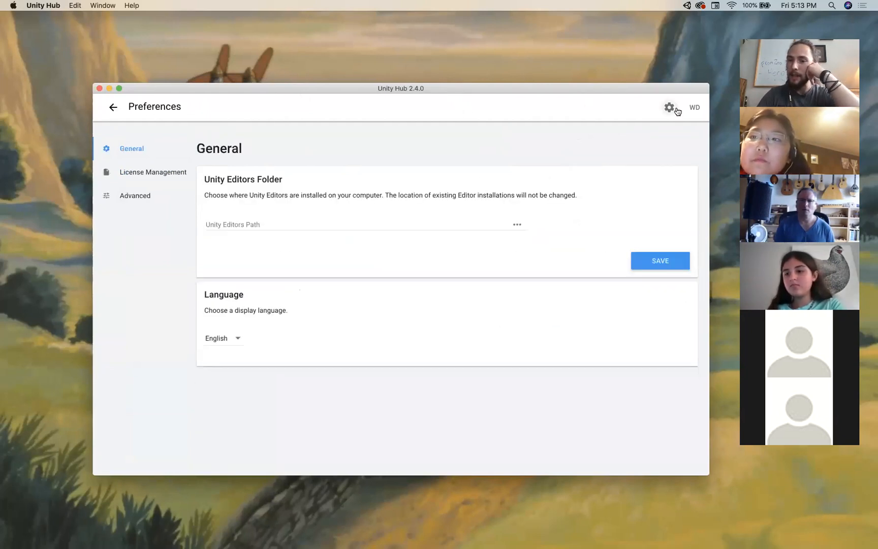
pyautogui.click(695, 109)
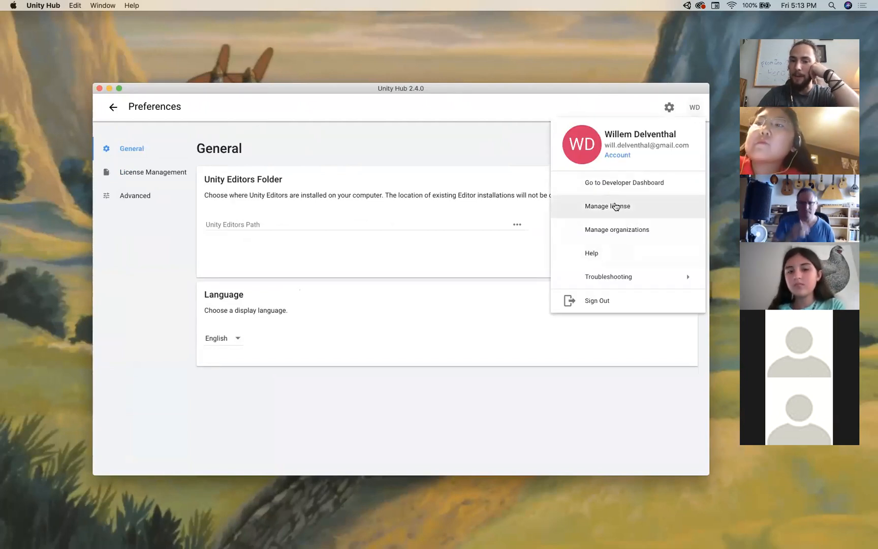
pyautogui.click(615, 206)
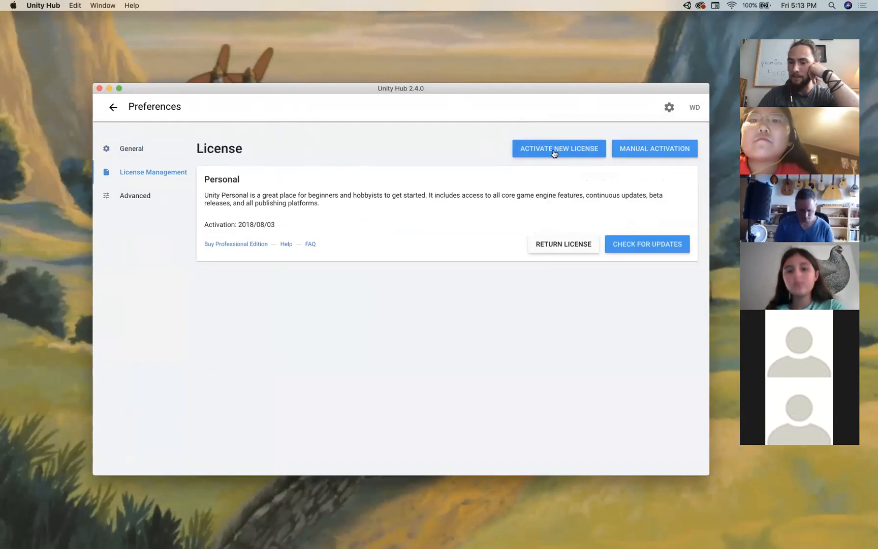
pyautogui.click(115, 108)
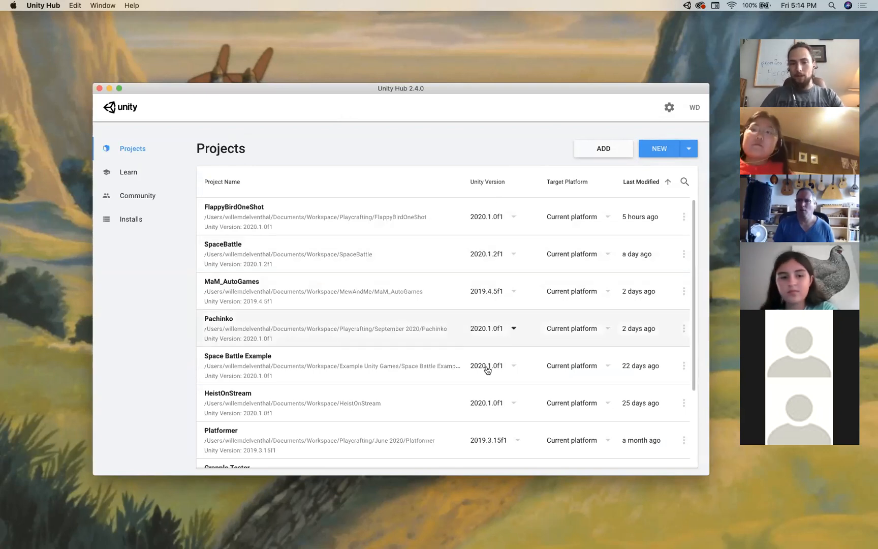
# Step: Examine the Unity versions used by the existing projects and the list of installed editor versions
pyautogui.scroll(-2, 487, 369)
pyautogui.scroll(-2, 503, 300)
pyautogui.scroll(4, 507, 290)
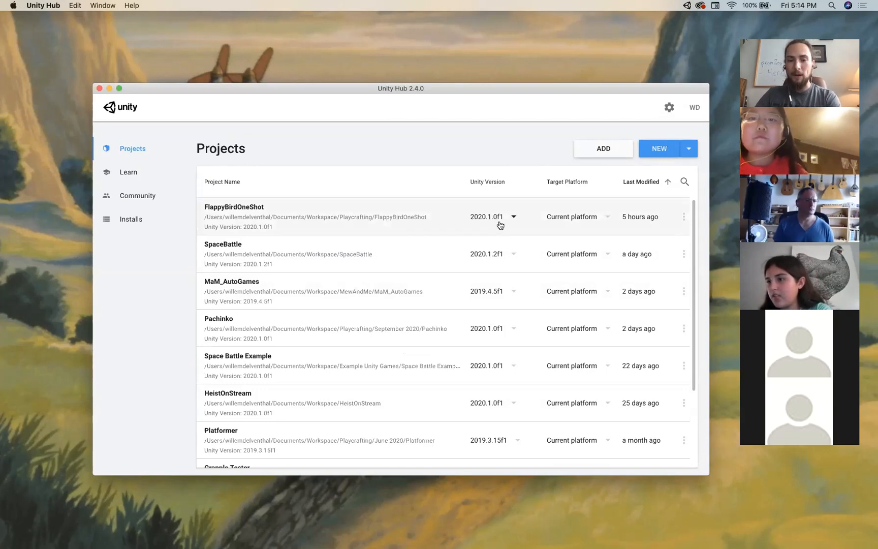
pyautogui.scroll(-5, 500, 224)
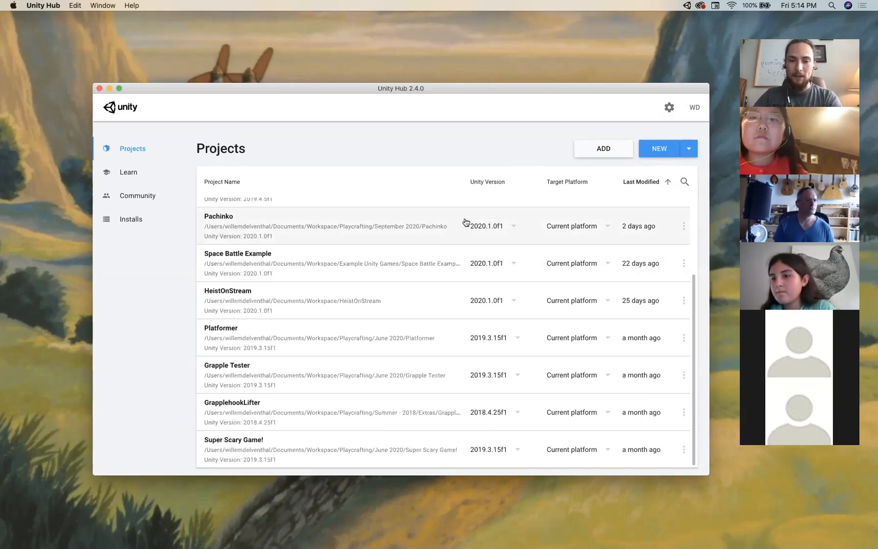
pyautogui.scroll(2, 468, 224)
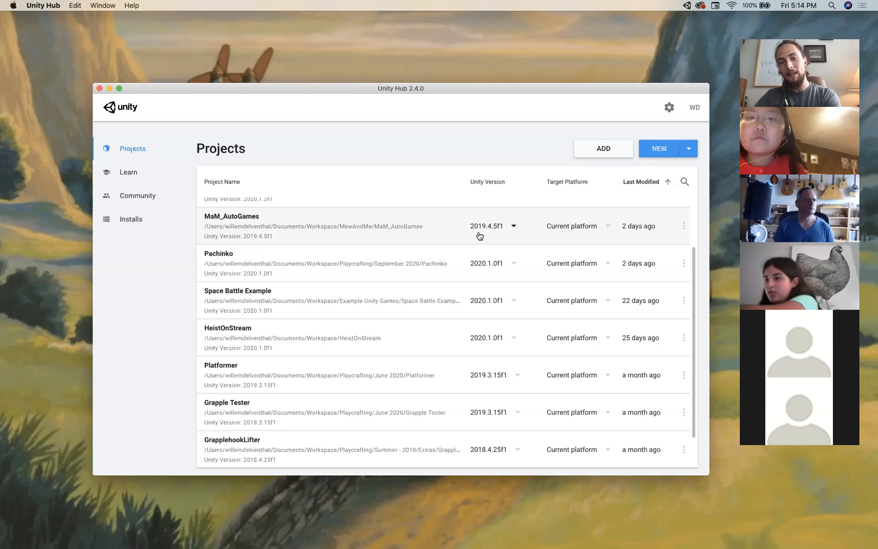
pyautogui.scroll(3, 495, 235)
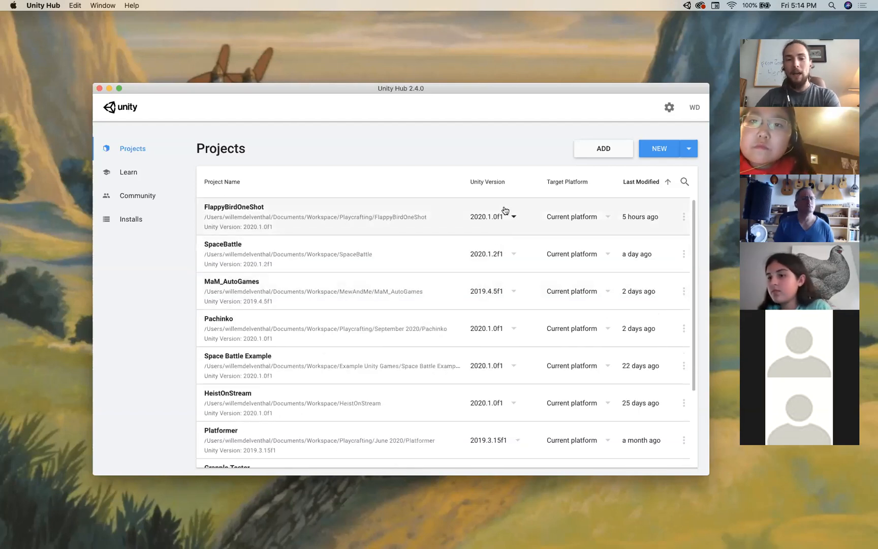
pyautogui.click(141, 223)
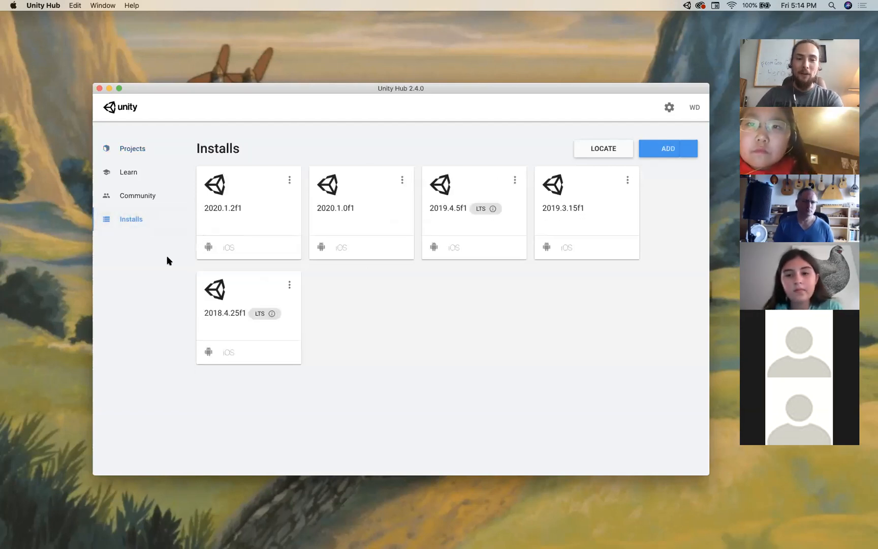
pyautogui.click(132, 149)
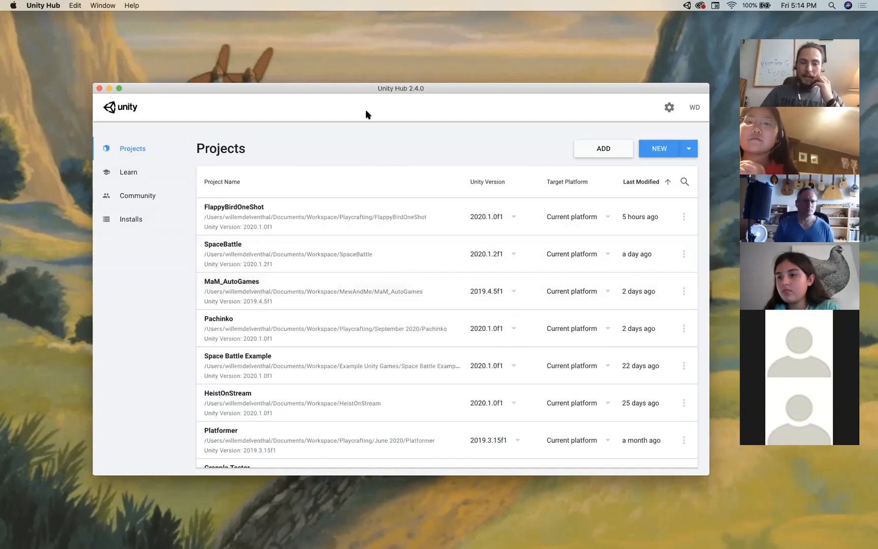
# Step: Try to add the Workspace folder as an existing project
pyautogui.click(602, 150)
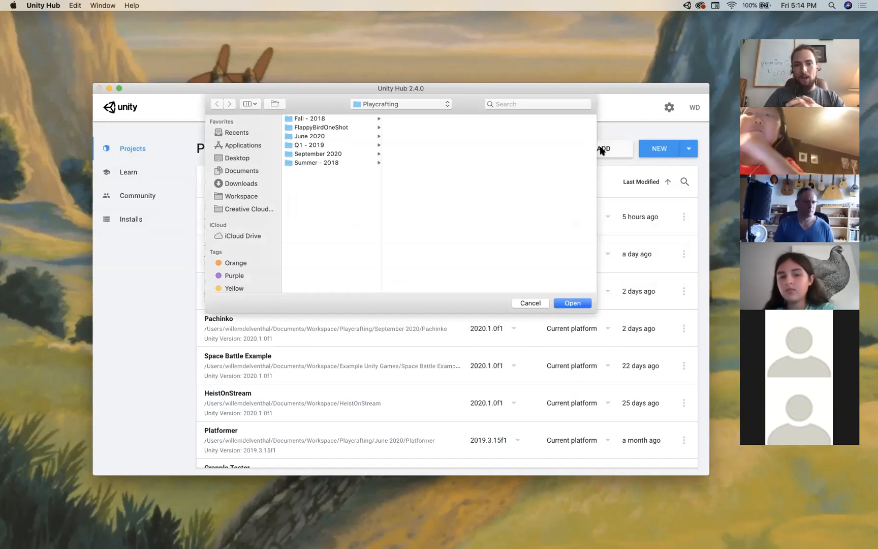
pyautogui.click(239, 197)
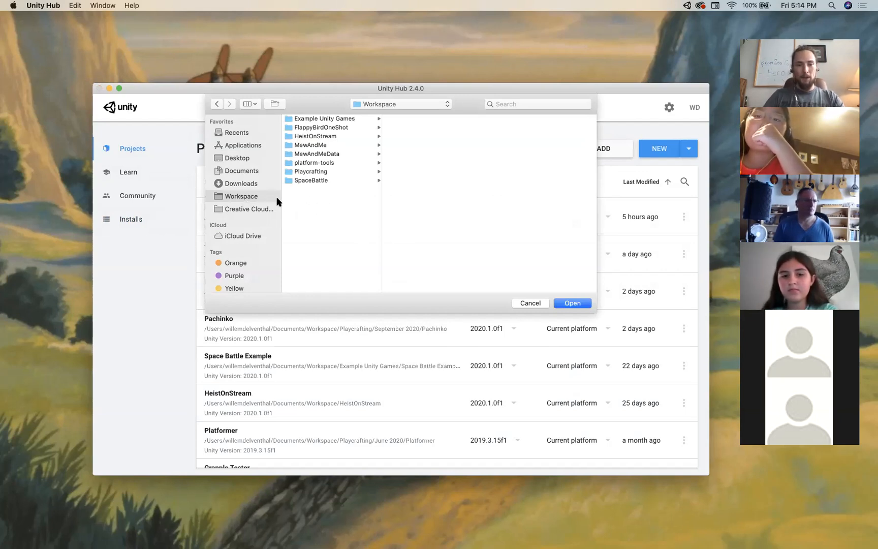
pyautogui.click(573, 303)
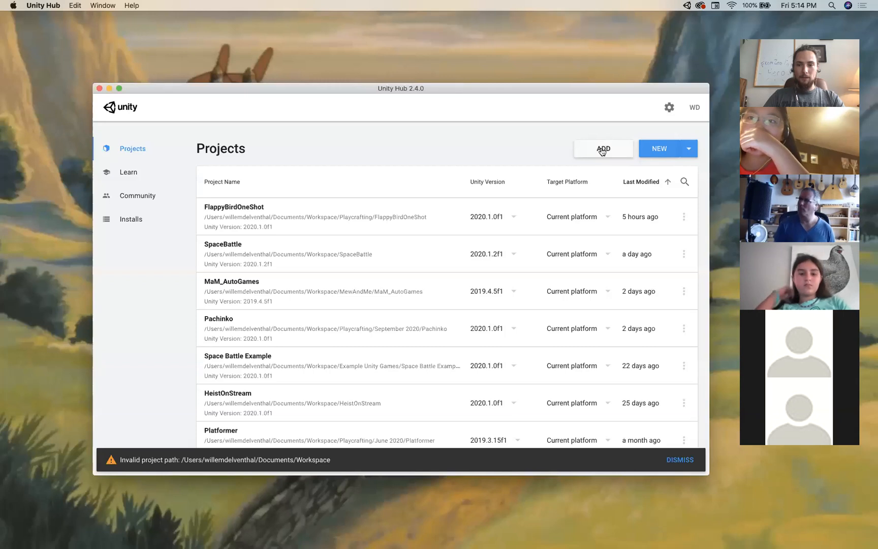
# Step: Start a new project, arrange the project list and creation windows so both are accessible, and choose the 2D template
pyautogui.click(658, 151)
pyautogui.moveTo(351, 77); pyautogui.dragTo(337, 108)
pyautogui.click(168, 86)
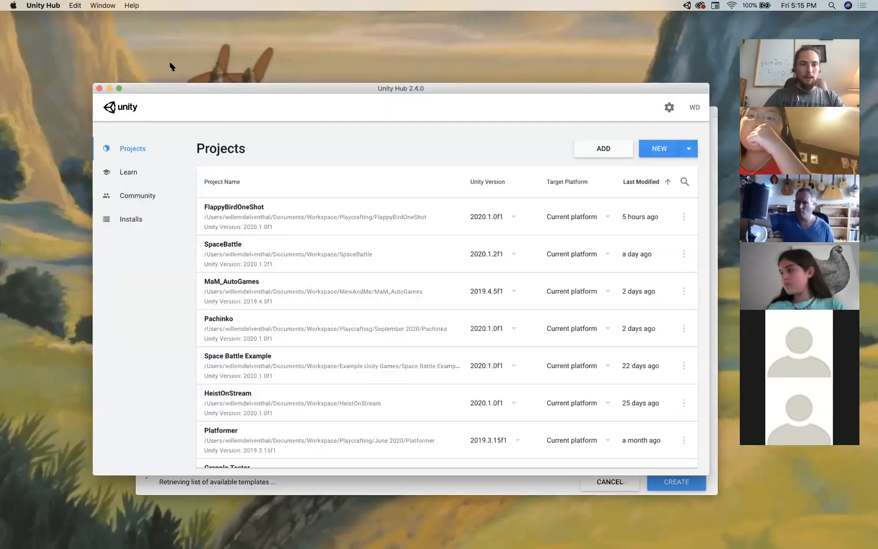
pyautogui.moveTo(194, 87); pyautogui.dragTo(190, 29)
pyautogui.click(252, 450)
pyautogui.moveTo(343, 107); pyautogui.dragTo(341, 127)
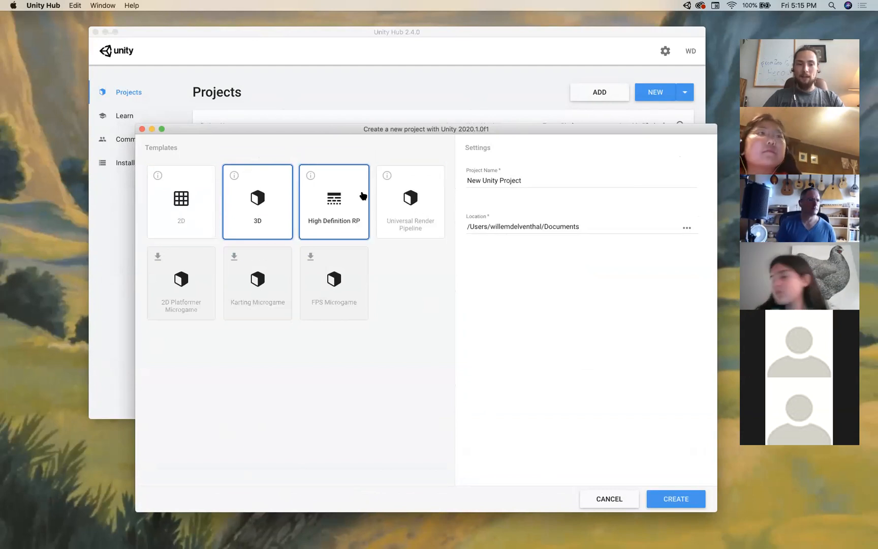
pyautogui.click(163, 192)
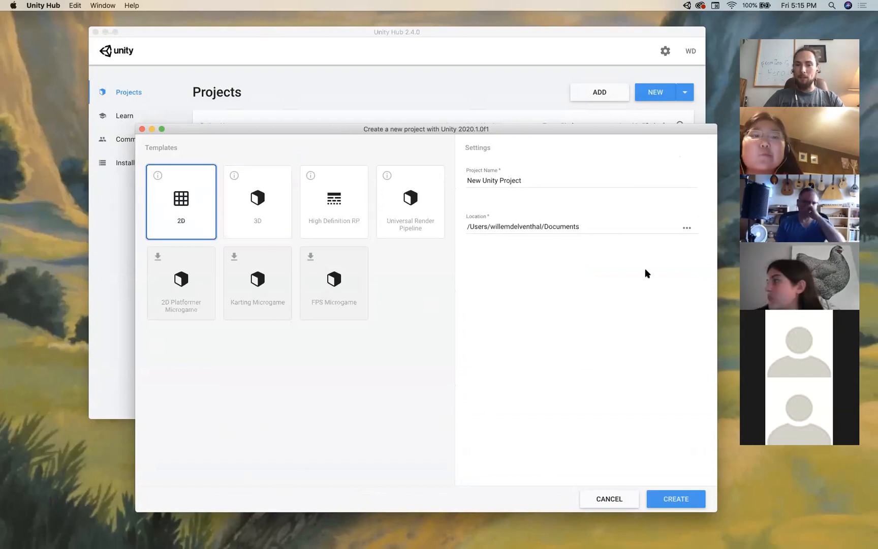
# Step: Name the new project FlappyBirdClone
pyautogui.click(522, 180)
pyautogui.tripleClick(523, 179)
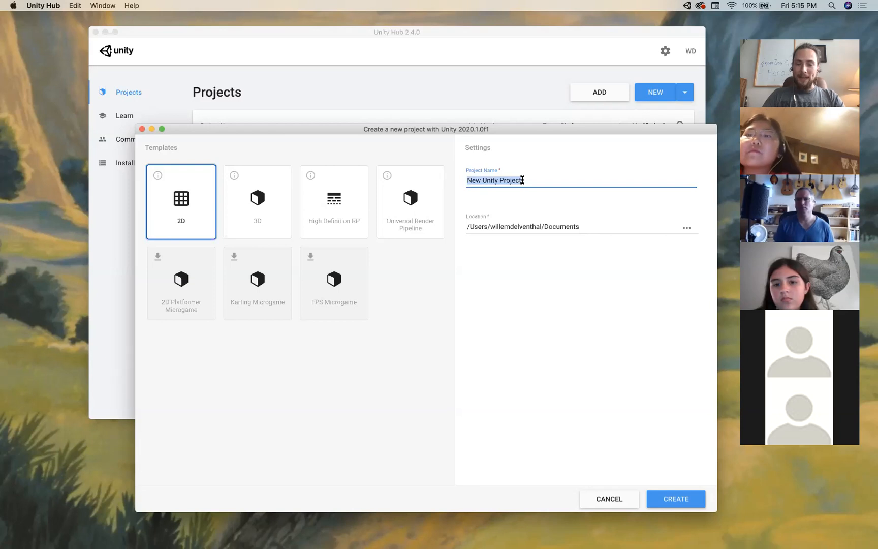
pyautogui.write('FlappyBird')
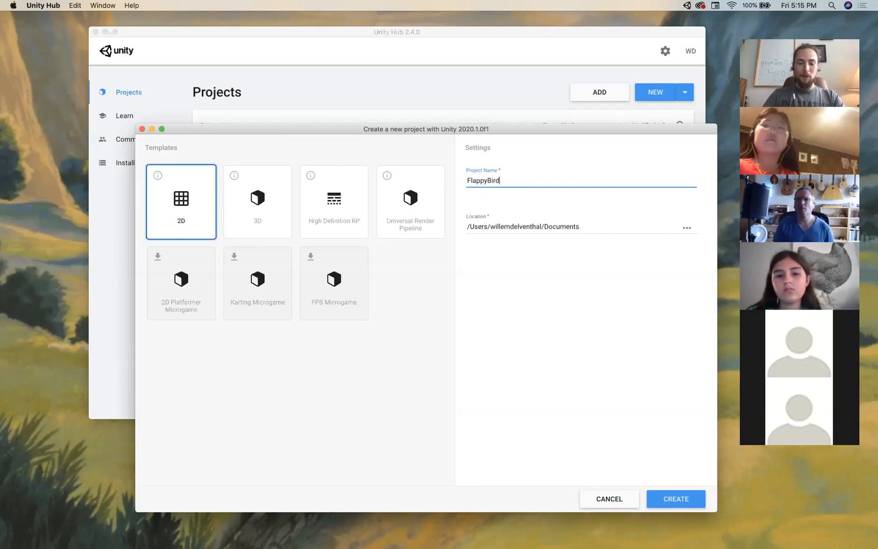
pyautogui.write('Clone')
# Step: Create a folder named FlappyBirdClone inside Workspace and set it as the new project's location
pyautogui.click(686, 228)
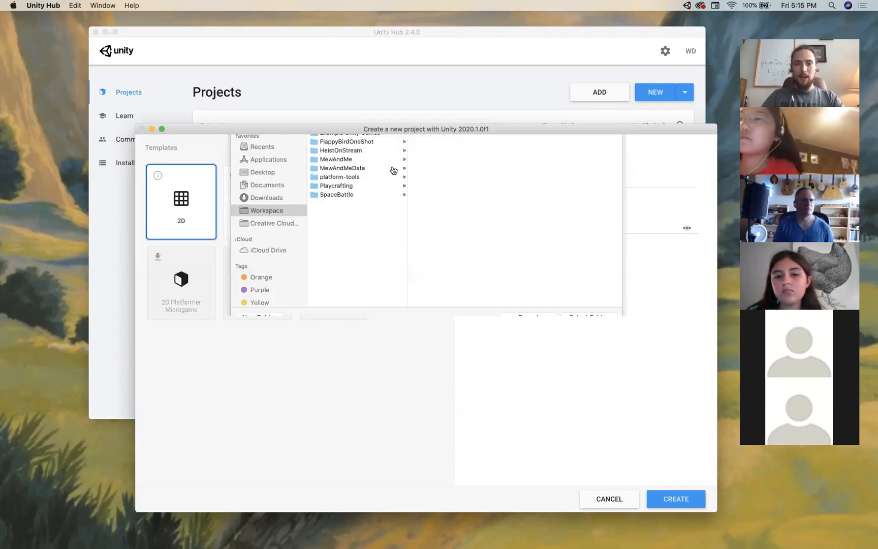
pyautogui.click(274, 249)
pyautogui.click(260, 239)
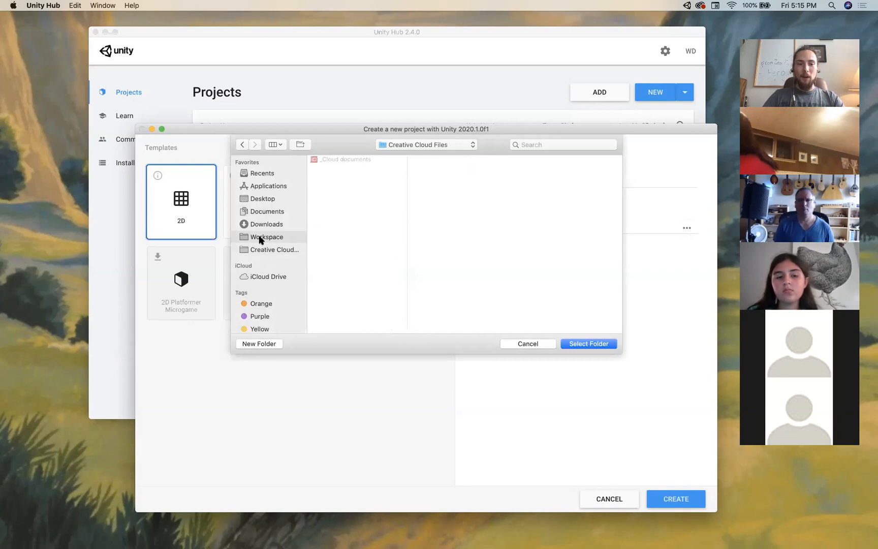
pyautogui.click(252, 344)
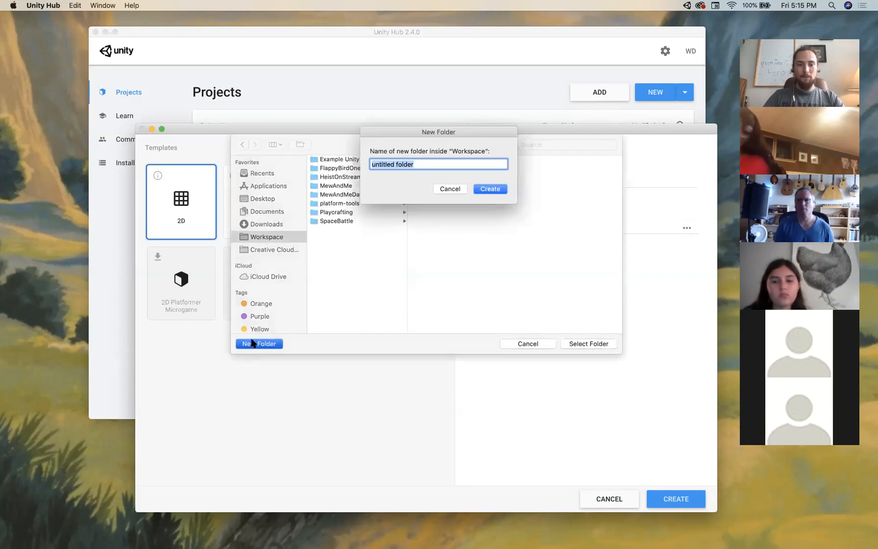
pyautogui.write('F')
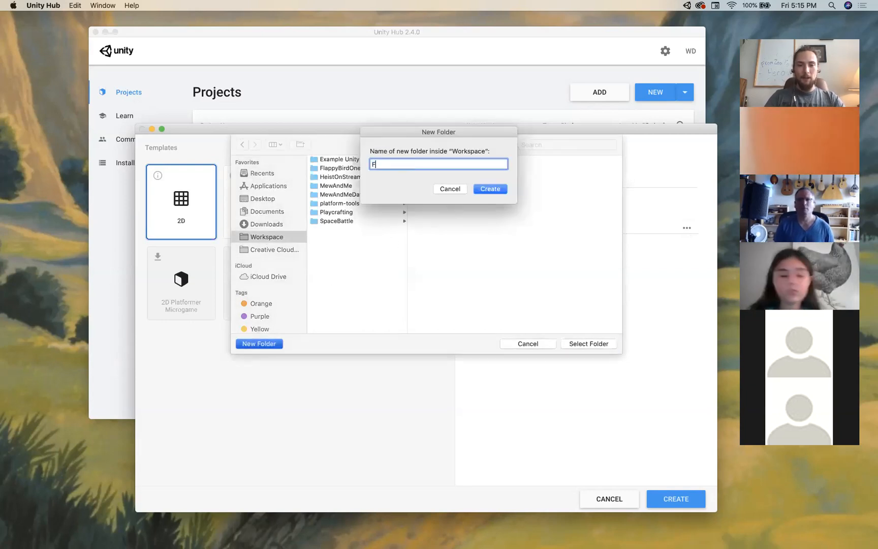
pyautogui.write('lappyBirdCl')
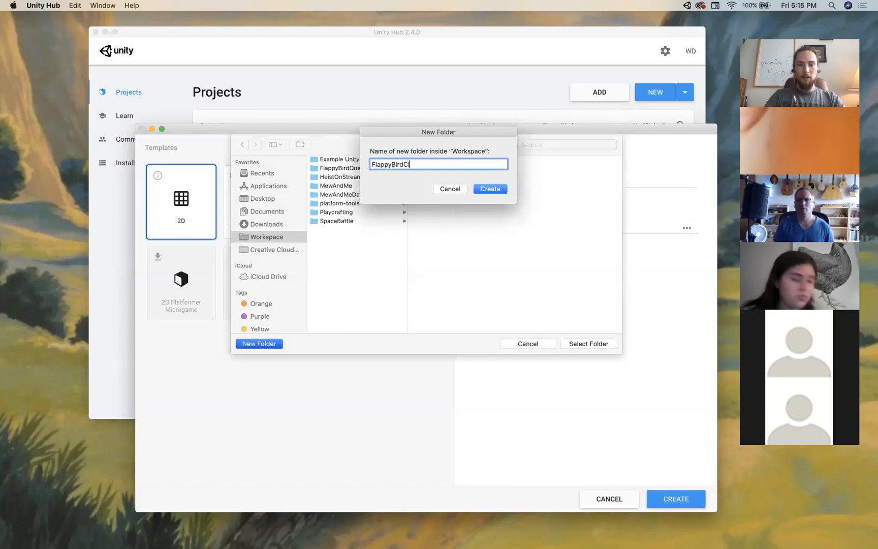
pyautogui.write('one')
pyautogui.press('Return')
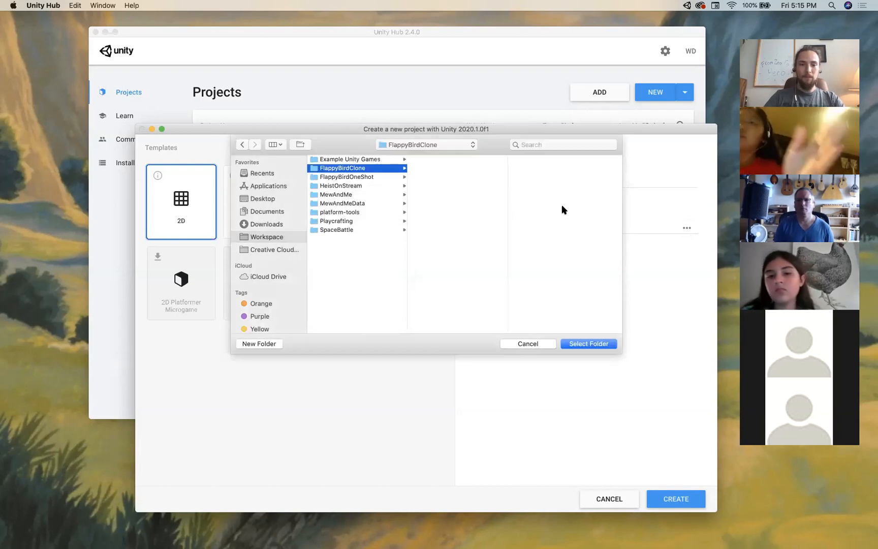
pyautogui.click(592, 344)
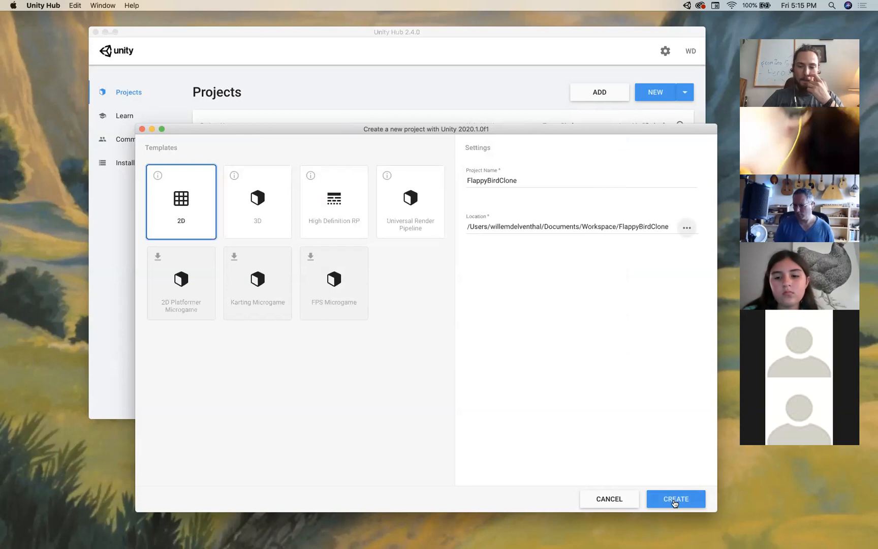
# Step: Create the FlappyBirdClone project, bring its Unity Editor window forward and dismiss the editor update notice
pyautogui.click(675, 500)
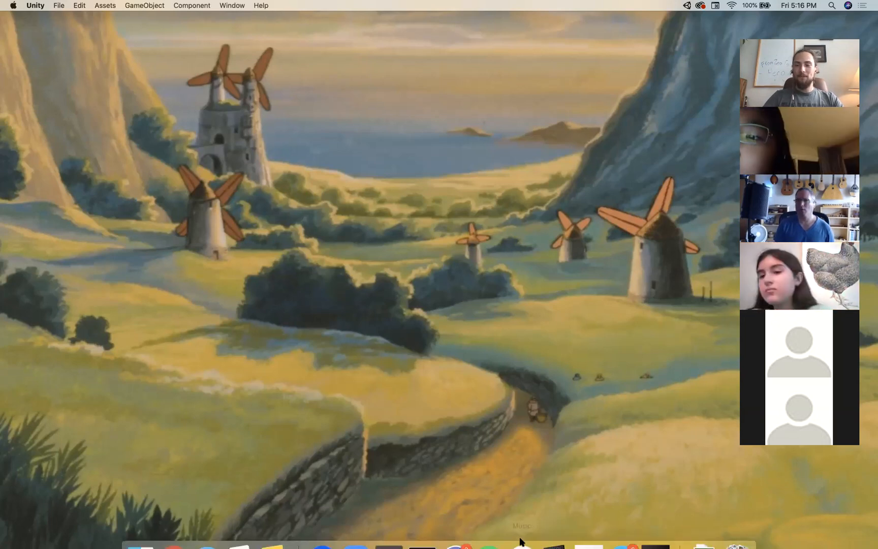
pyautogui.click(647, 538)
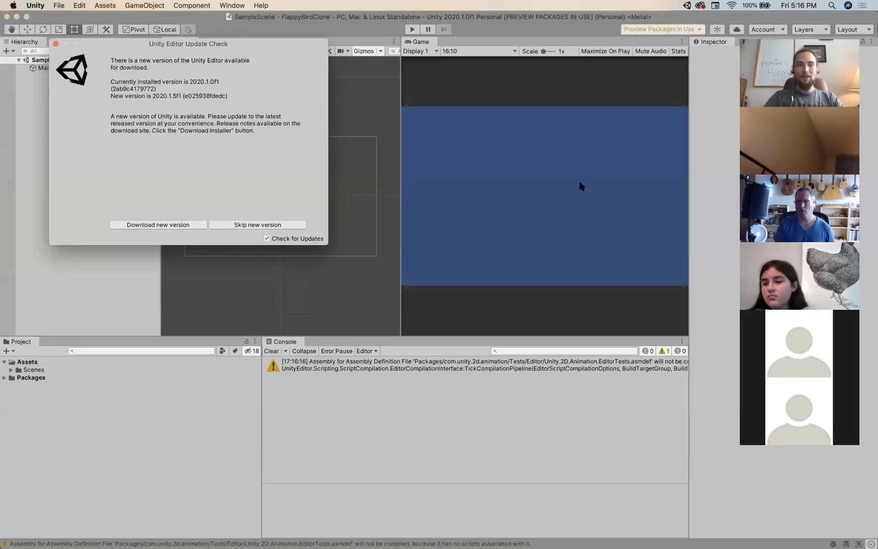
pyautogui.click(53, 42)
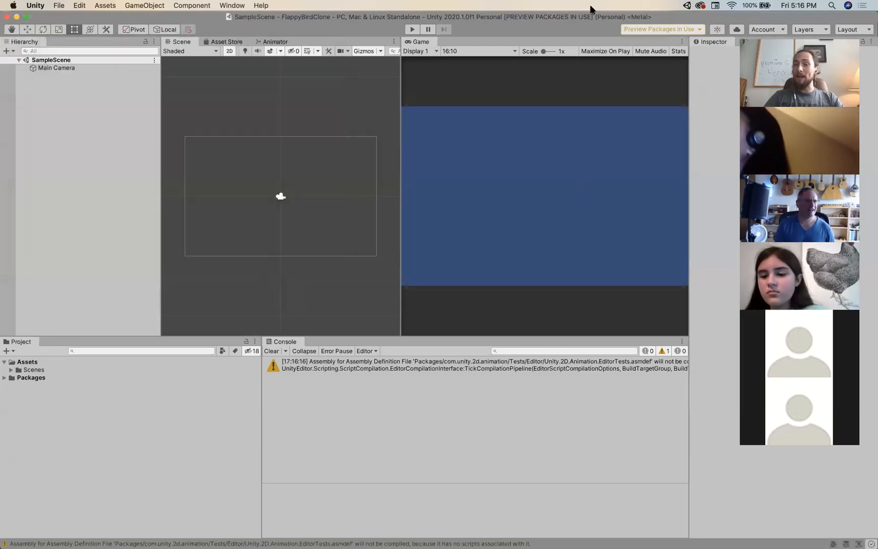
# Step: Resize and reposition the Unity Editor window so it sits beside the video call thumbnails without being covered
pyautogui.moveTo(877, 548); pyautogui.dragTo(776, 467)
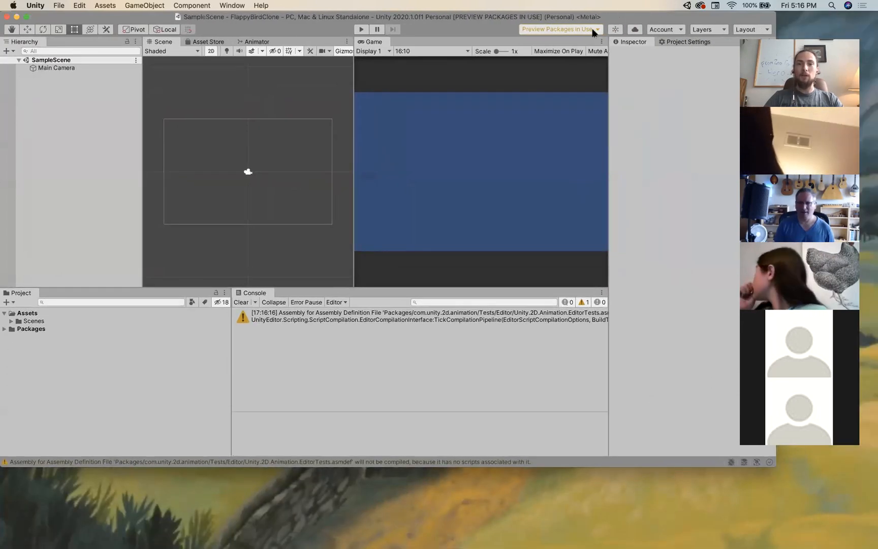
pyautogui.moveTo(585, 16); pyautogui.dragTo(592, 55)
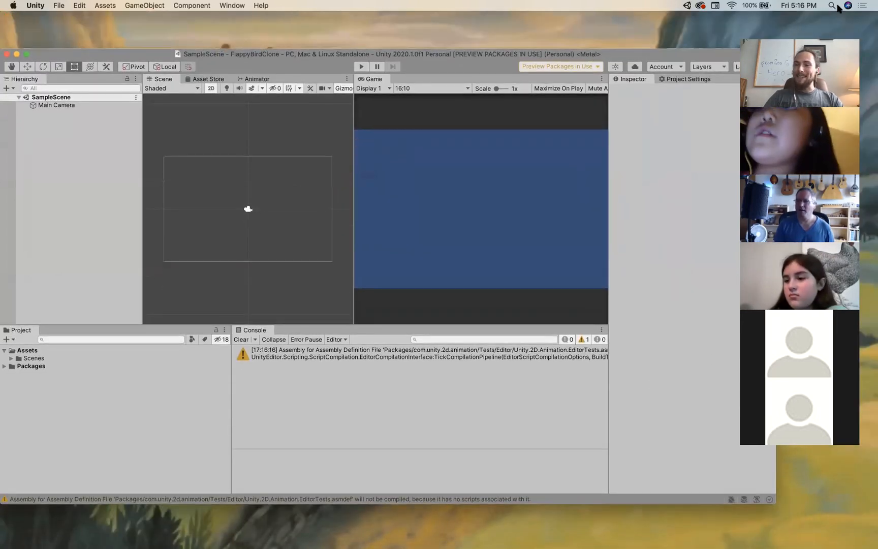
pyautogui.moveTo(775, 503); pyautogui.dragTo(731, 530)
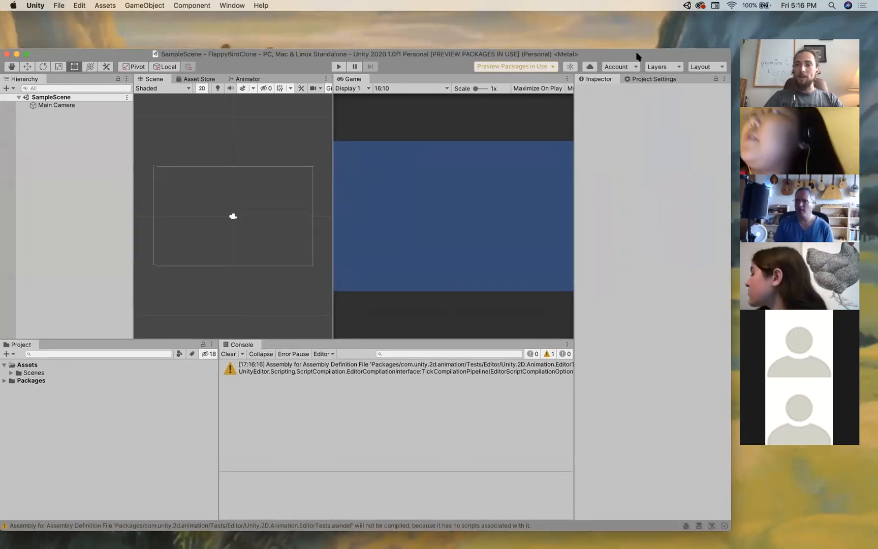
pyautogui.moveTo(635, 54); pyautogui.dragTo(636, 45)
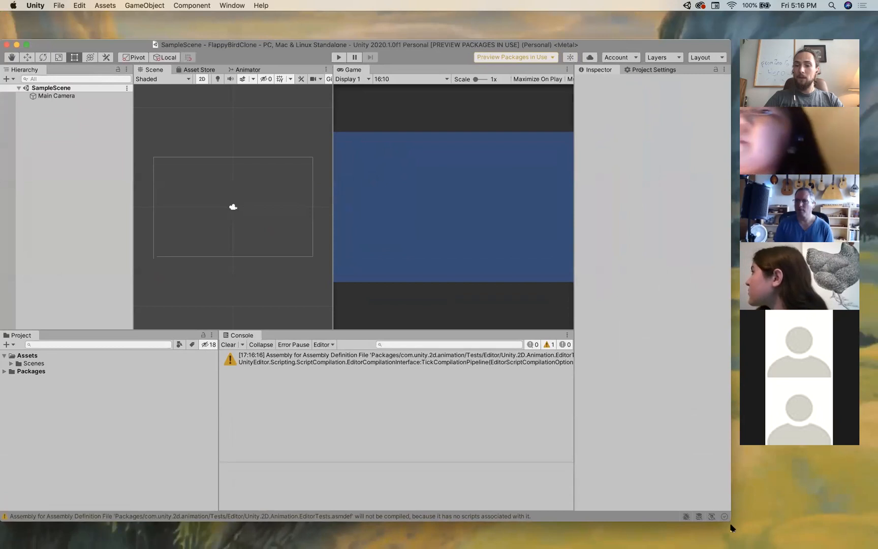
pyautogui.moveTo(729, 520); pyautogui.dragTo(734, 537)
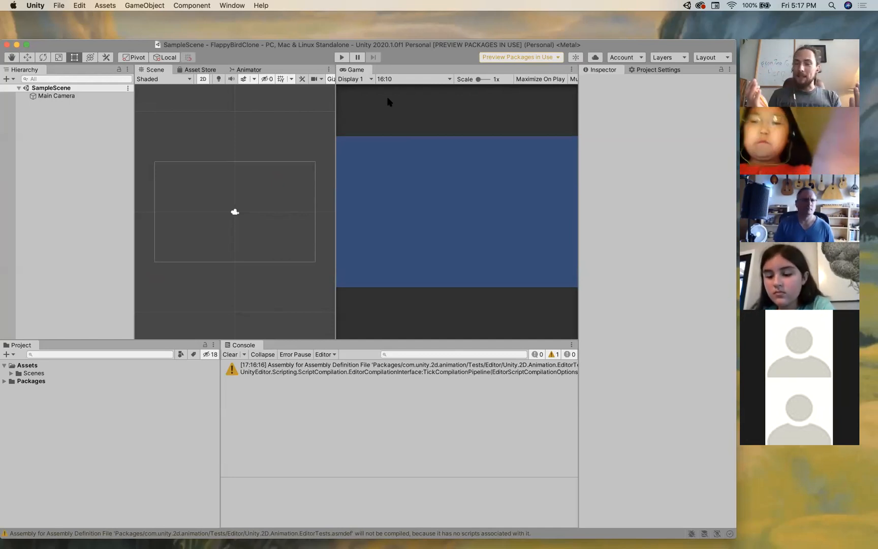
# Step: Make the Scene and Game views taller and detach the Game view into its own floating window
pyautogui.moveTo(326, 340); pyautogui.dragTo(326, 395)
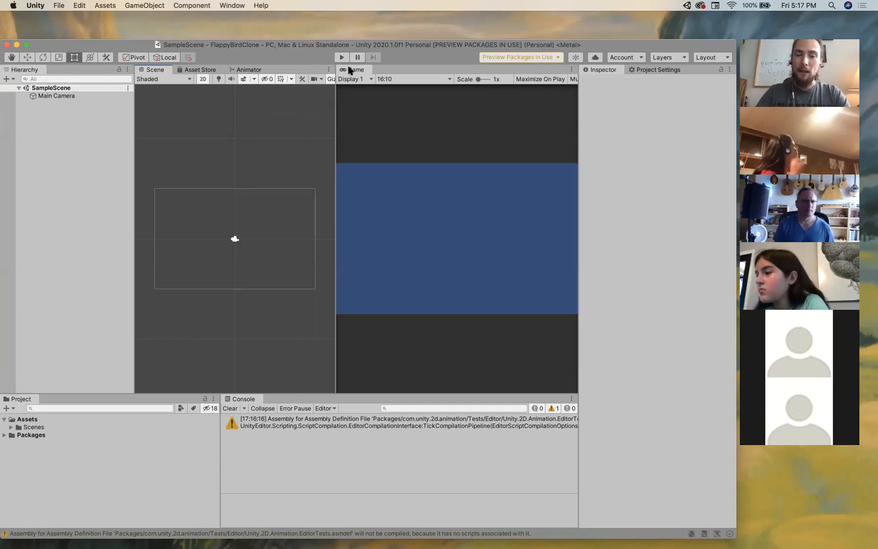
pyautogui.moveTo(361, 74); pyautogui.dragTo(667, 379)
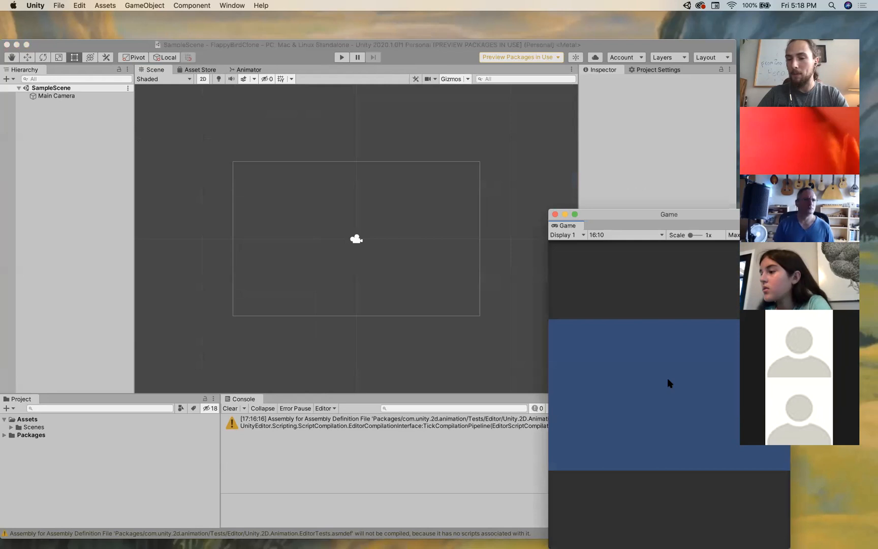
# Step: Dock the floating Game view beside the Scene view and widen it to about half of the shared area
pyautogui.moveTo(564, 226); pyautogui.dragTo(567, 202)
pyautogui.moveTo(432, 168); pyautogui.dragTo(350, 171)
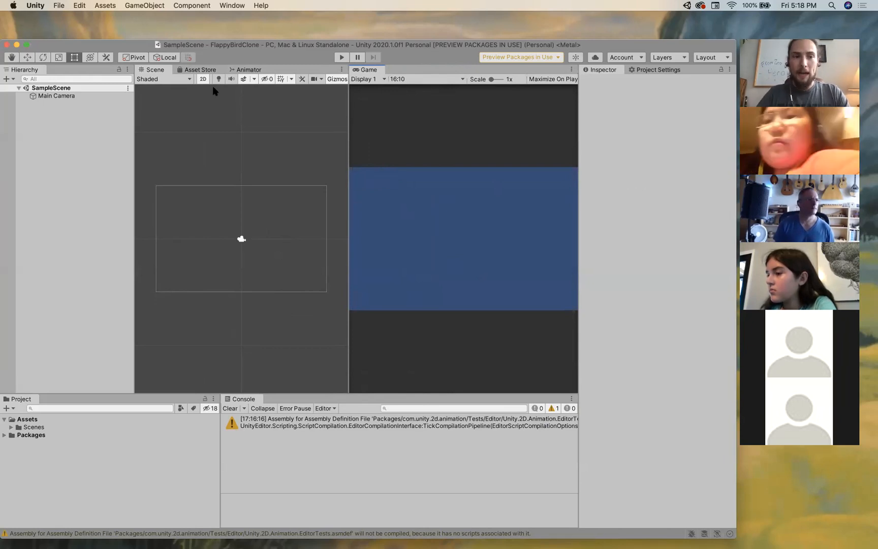
# Step: Group the Game view into the same tab set as the Scene view and alternate between the two views
pyautogui.moveTo(369, 69); pyautogui.dragTo(190, 71)
pyautogui.click(152, 70)
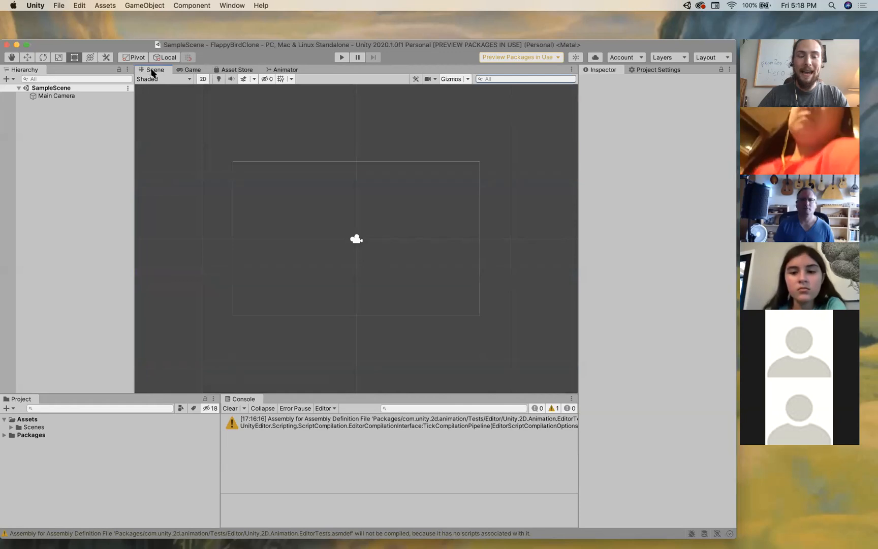
pyautogui.click(190, 69)
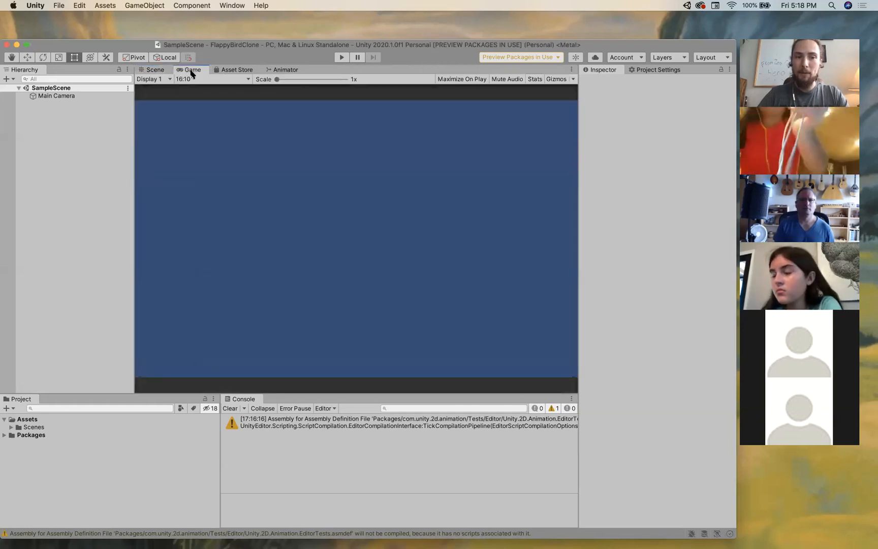
pyautogui.click(153, 70)
pyautogui.click(191, 70)
pyautogui.click(155, 71)
pyautogui.click(190, 71)
pyautogui.click(155, 72)
pyautogui.click(189, 72)
pyautogui.click(151, 73)
pyautogui.click(198, 72)
pyautogui.click(156, 72)
pyautogui.click(189, 72)
pyautogui.click(152, 73)
pyautogui.click(184, 72)
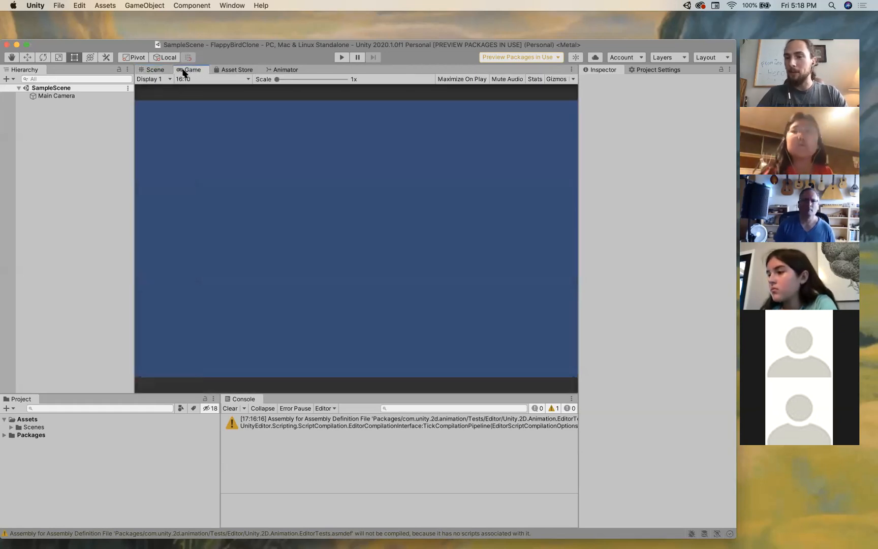
pyautogui.click(158, 70)
pyautogui.click(189, 71)
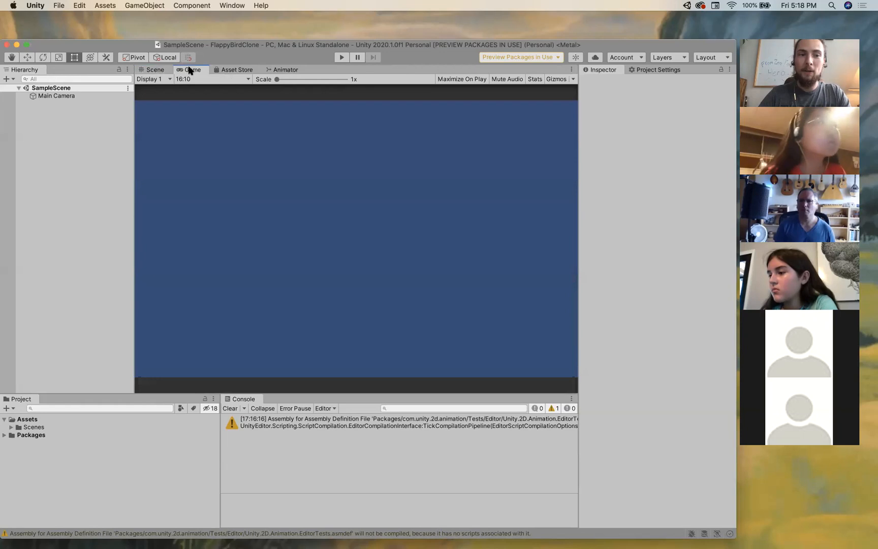
# Step: Dock the Game view side by side with the Scene view and give both roughly equal widths
pyautogui.moveTo(190, 71); pyautogui.dragTo(563, 231)
pyautogui.moveTo(425, 225); pyautogui.dragTo(360, 220)
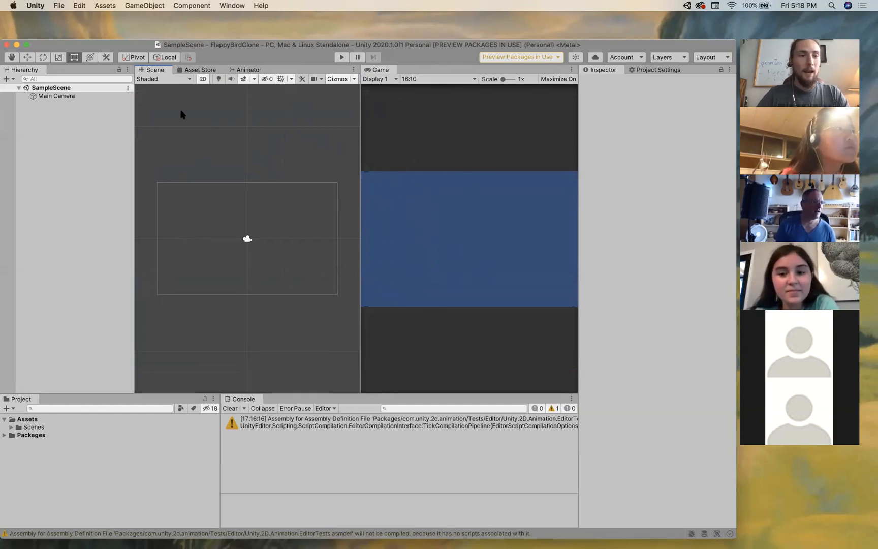
# Step: Detach the Console into its own floating window and clear its messages
pyautogui.moveTo(239, 399); pyautogui.dragTo(463, 262)
pyautogui.moveTo(330, 195); pyautogui.dragTo(320, 126)
pyautogui.click(283, 147)
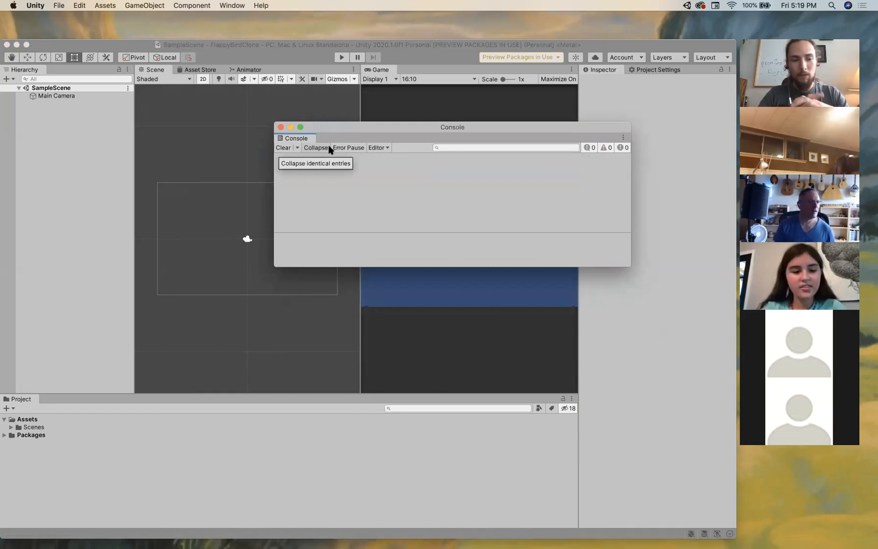
# Step: Dock the Console back beside the Project panel and widen it by narrowing the Project panel
pyautogui.moveTo(301, 138); pyautogui.dragTo(537, 469)
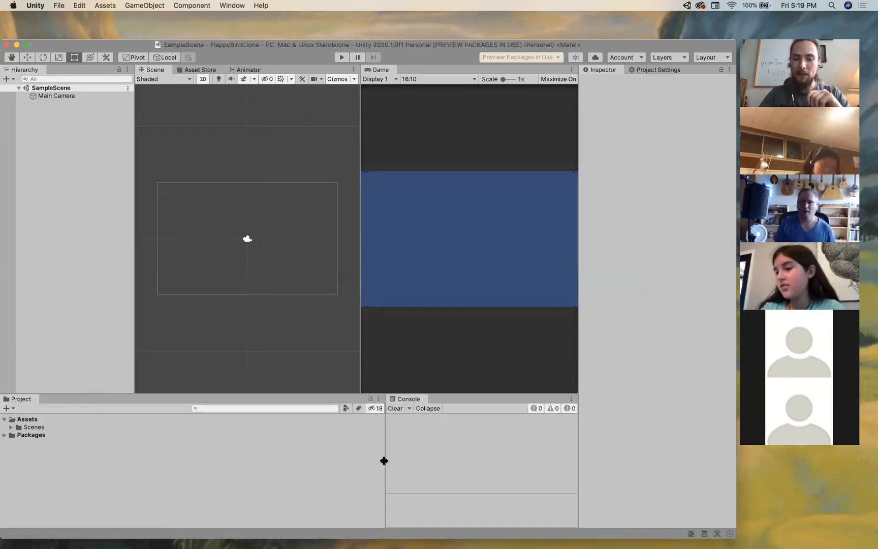
pyautogui.moveTo(378, 457); pyautogui.dragTo(73, 463)
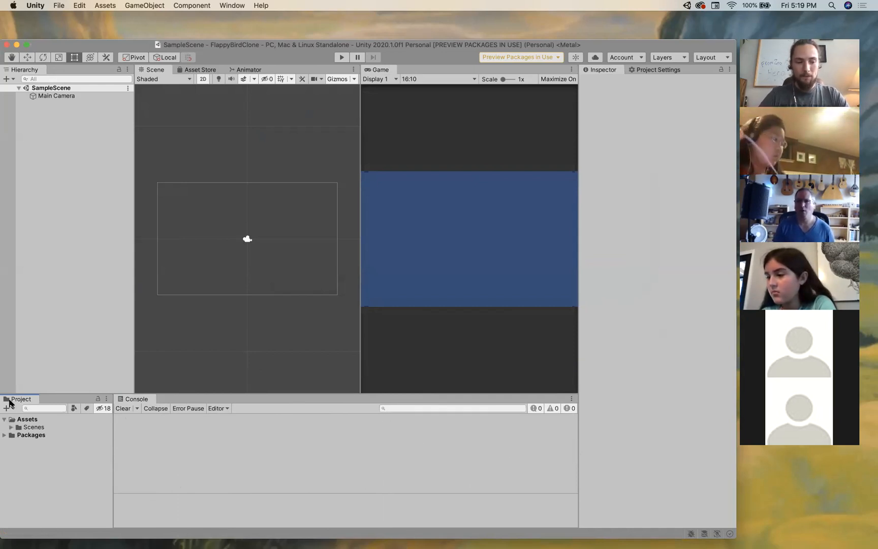
# Step: Set the Project panel to One Column Layout
pyautogui.click(107, 402)
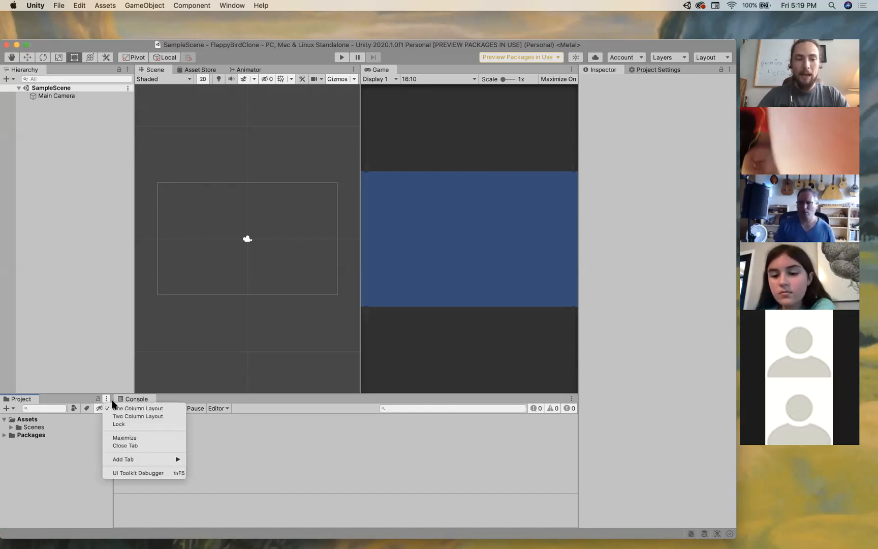
pyautogui.click(152, 406)
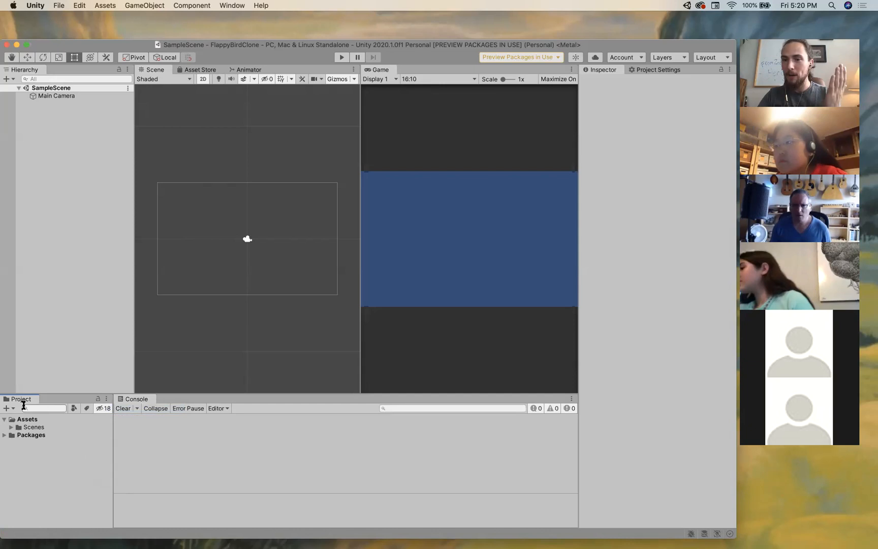
pyautogui.click(107, 400)
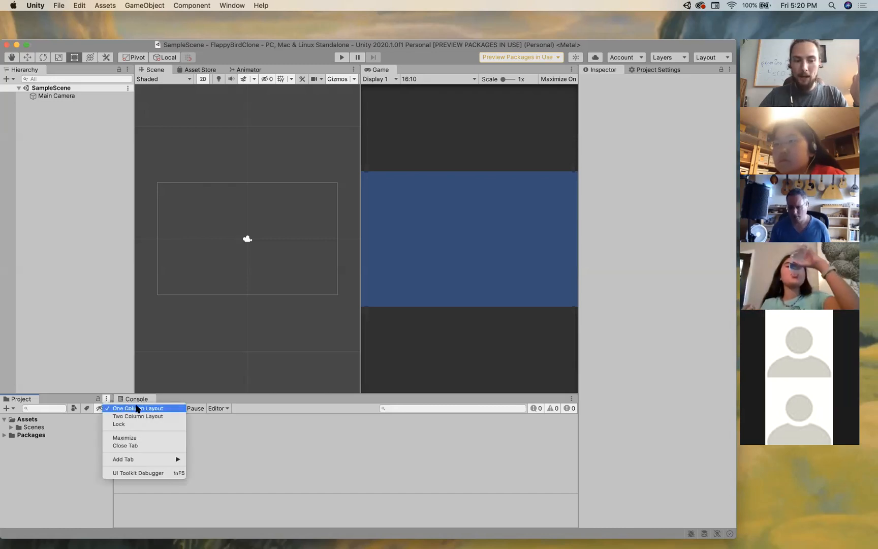
pyautogui.click(133, 408)
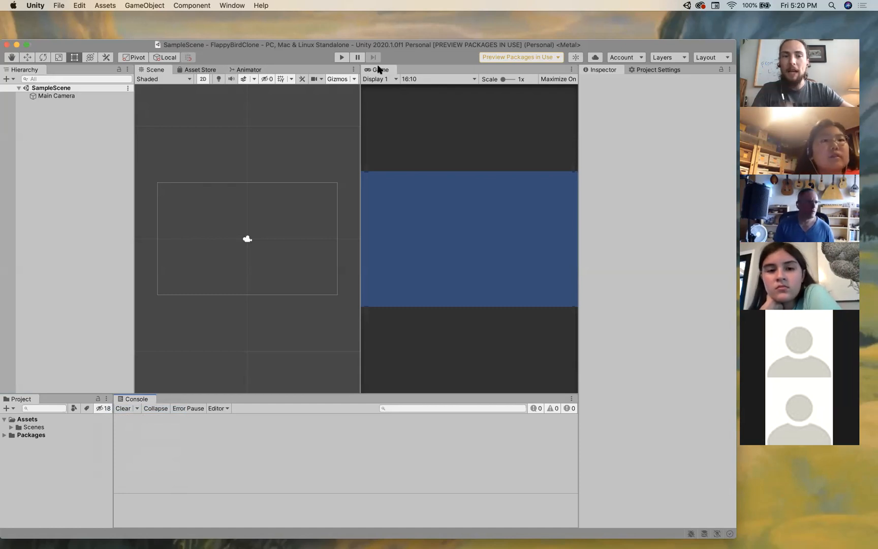
# Step: Set the Game view's aspect ratio to Free Aspect and shift the divider between Scene and Game to try different widths
pyautogui.moveTo(379, 73)
pyautogui.mouseDown()
pyautogui.moveTo(426, 141)
pyautogui.moveTo(377, 206)
pyautogui.moveTo(363, 208)
pyautogui.moveTo(325, 122)
pyautogui.moveTo(370, 71)
pyautogui.mouseUp()
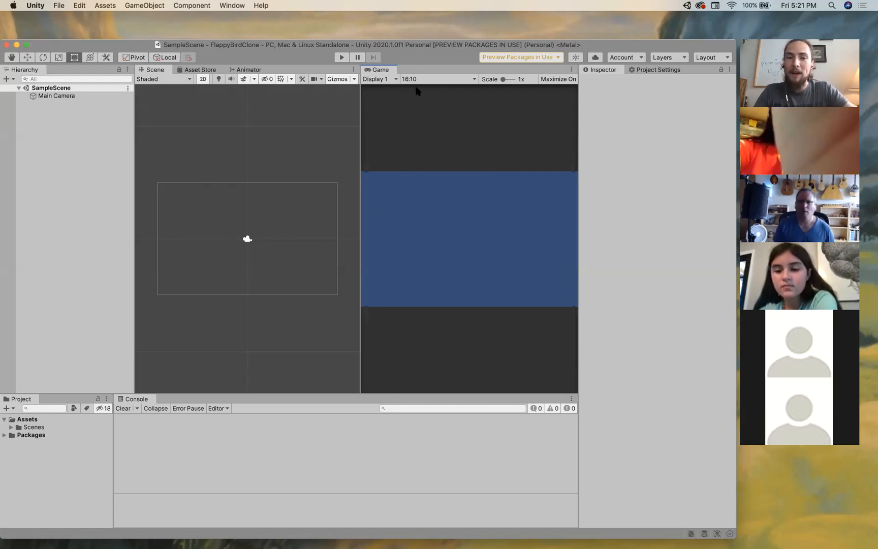
pyautogui.moveTo(360, 142)
pyautogui.mouseDown()
pyautogui.moveTo(295, 147)
pyautogui.moveTo(427, 139)
pyautogui.moveTo(307, 144)
pyautogui.moveTo(347, 142)
pyautogui.mouseUp()
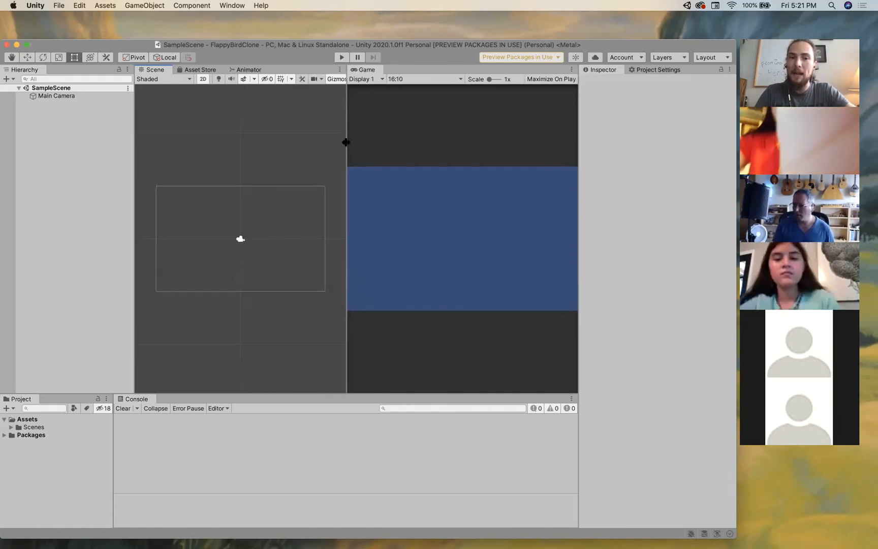
pyautogui.click(403, 79)
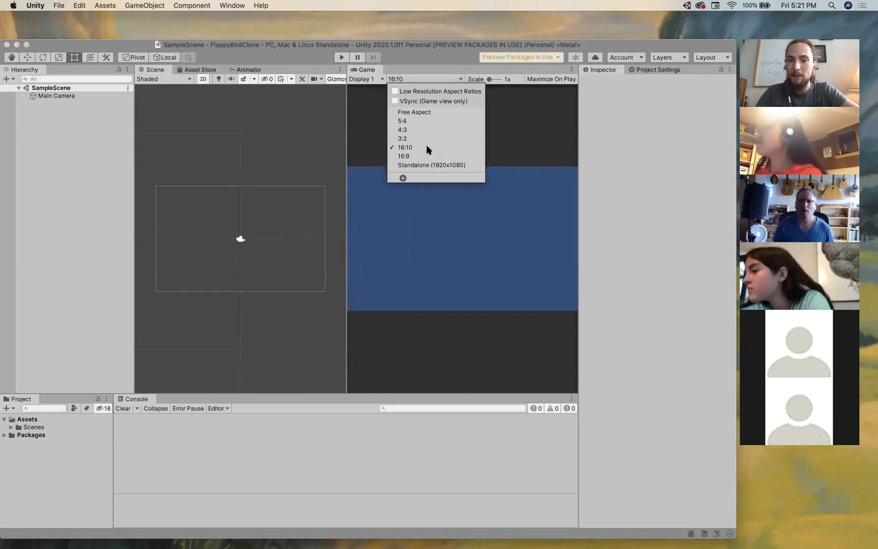
pyautogui.click(541, 140)
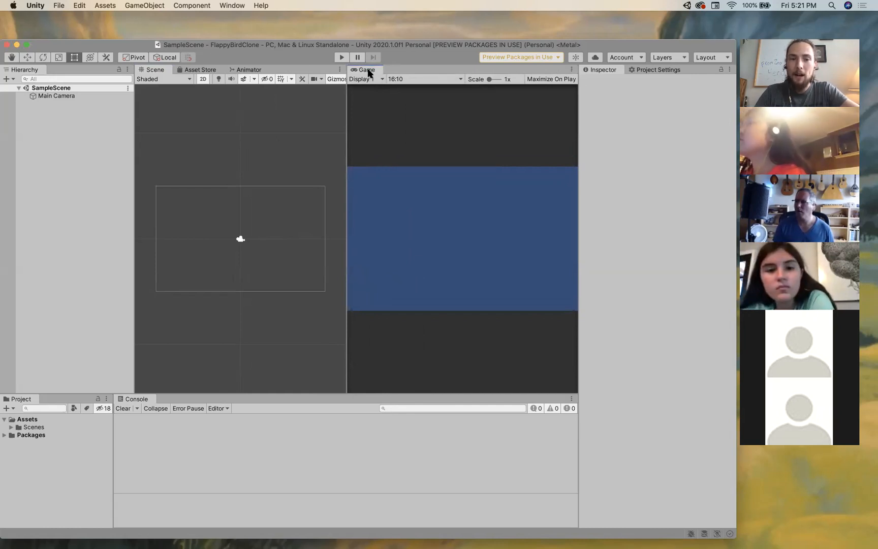
pyautogui.click(424, 80)
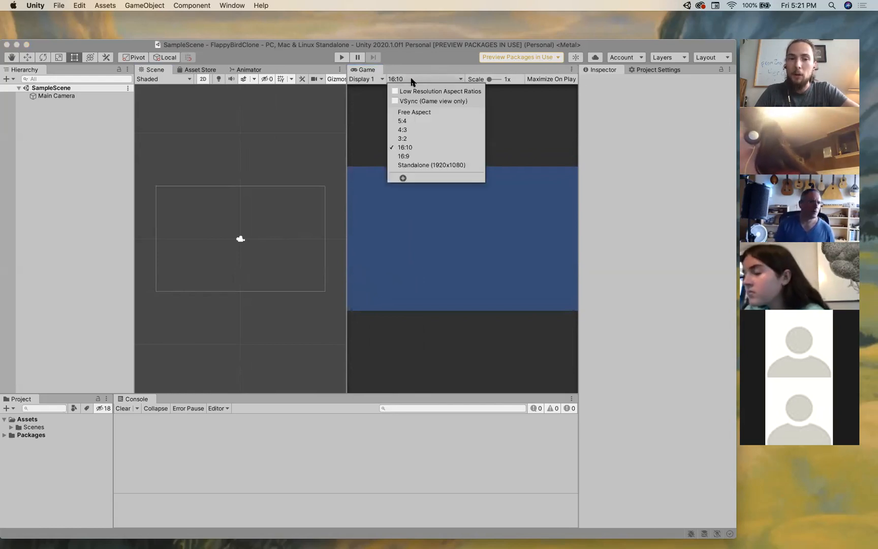
pyautogui.click(412, 80)
pyautogui.click(418, 81)
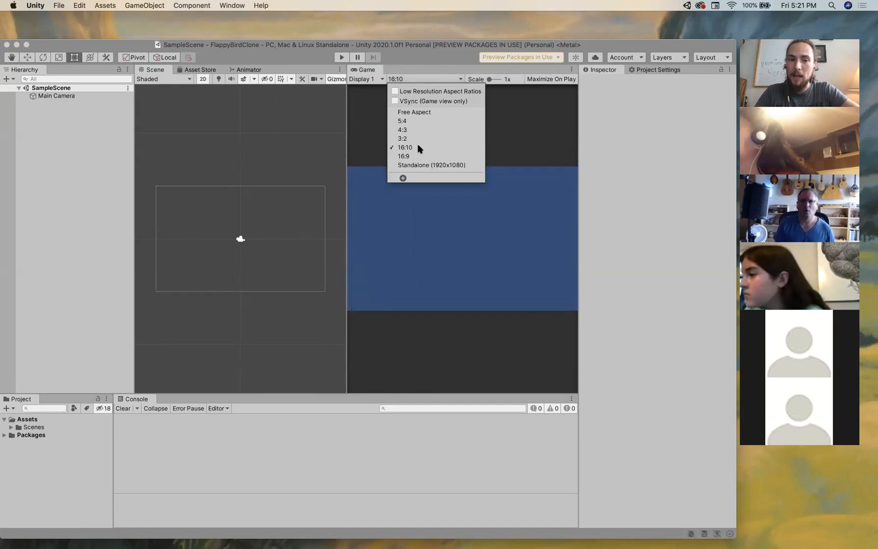
pyautogui.click(413, 113)
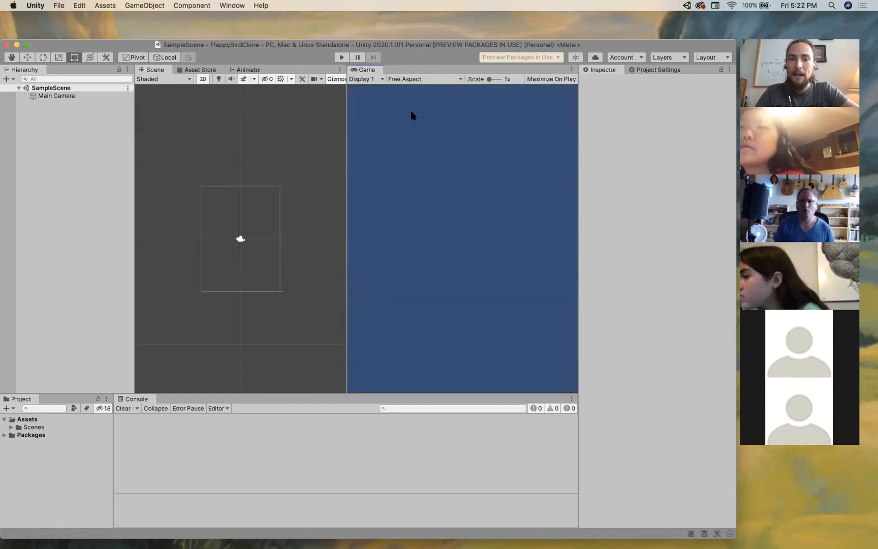
pyautogui.moveTo(347, 173); pyautogui.dragTo(384, 170)
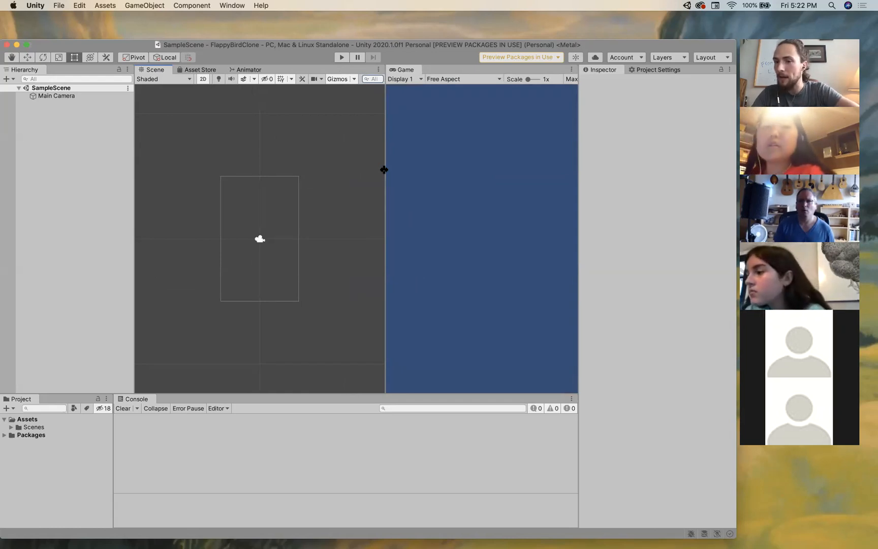
pyautogui.moveTo(385, 170); pyautogui.dragTo(358, 173)
# Step: Set the Game view's aspect ratio to 16:10 and widen the view slightly to match the Scene view's width
pyautogui.click(425, 79)
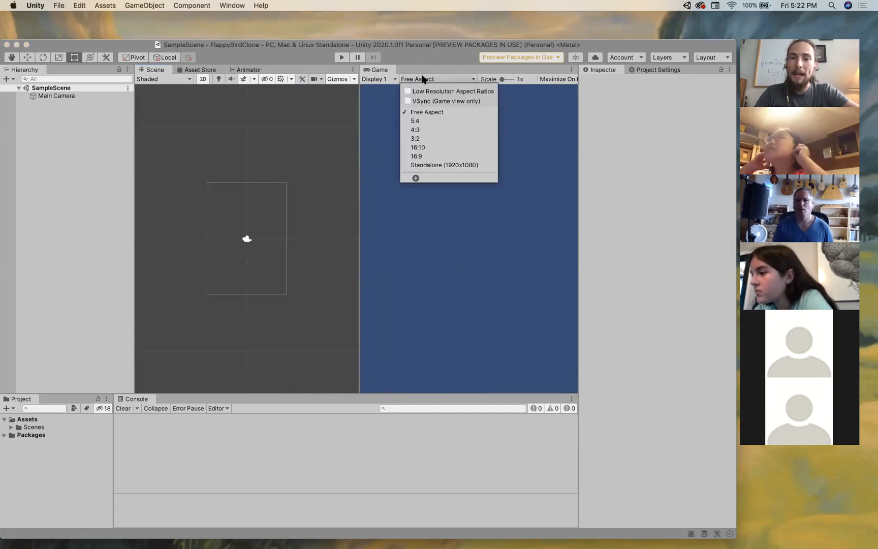
pyautogui.click(432, 147)
pyautogui.moveTo(359, 156)
pyautogui.mouseDown()
pyautogui.moveTo(343, 157)
pyautogui.moveTo(384, 151)
pyautogui.moveTo(290, 151)
pyautogui.moveTo(426, 152)
pyautogui.moveTo(279, 140)
pyautogui.moveTo(410, 139)
pyautogui.moveTo(356, 148)
pyautogui.mouseUp()
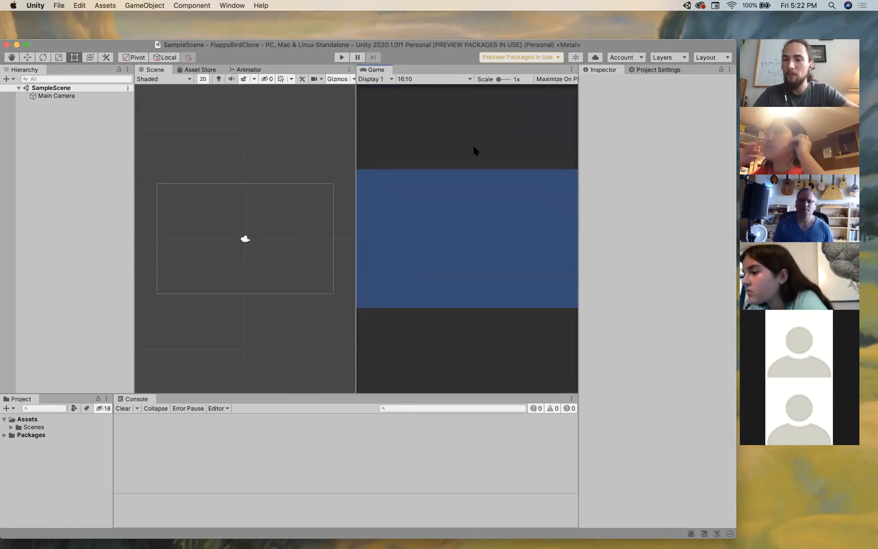
pyautogui.click(408, 80)
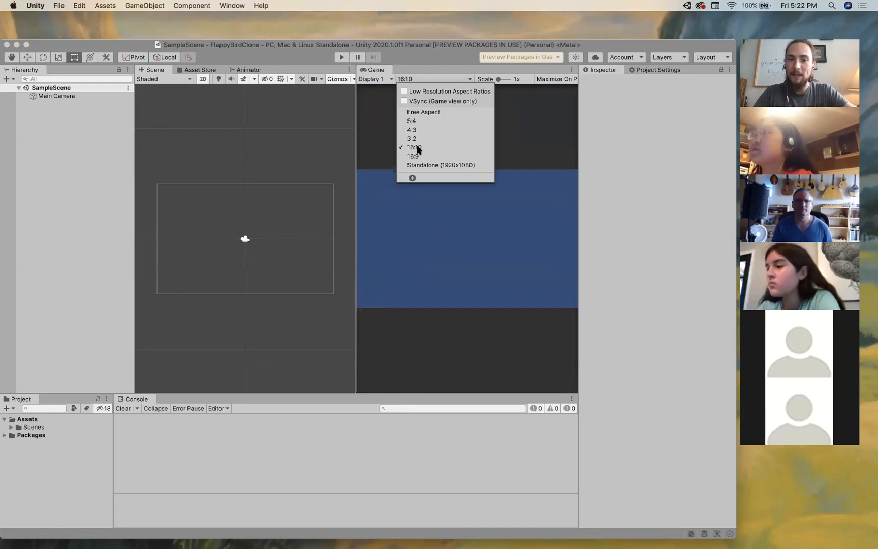
pyautogui.click(449, 258)
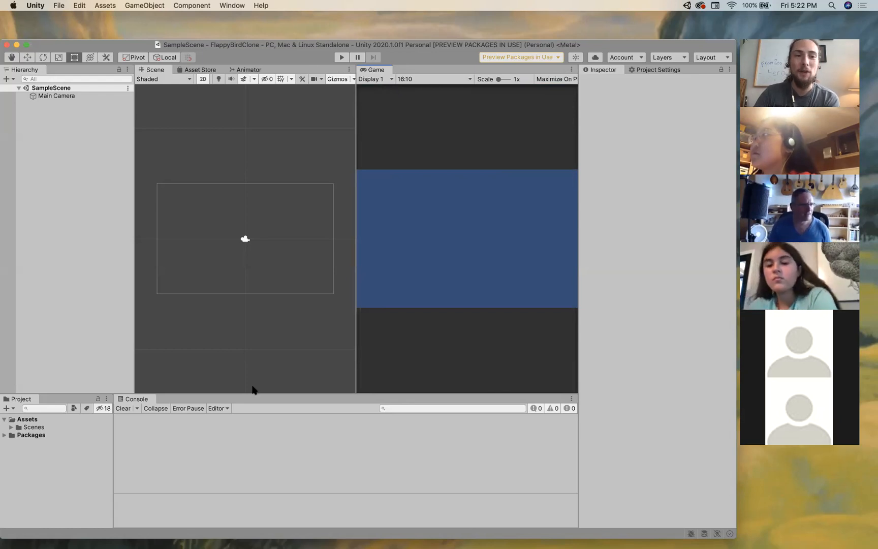
# Step: Maximize the Game view so it fills the whole editor window
pyautogui.rightClick(373, 66)
pyautogui.click(362, 68)
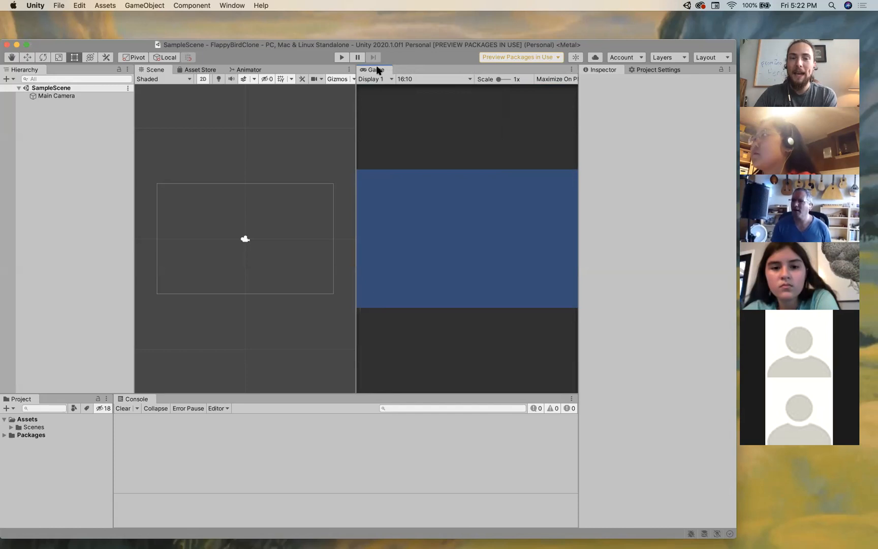
pyautogui.rightClick(382, 69)
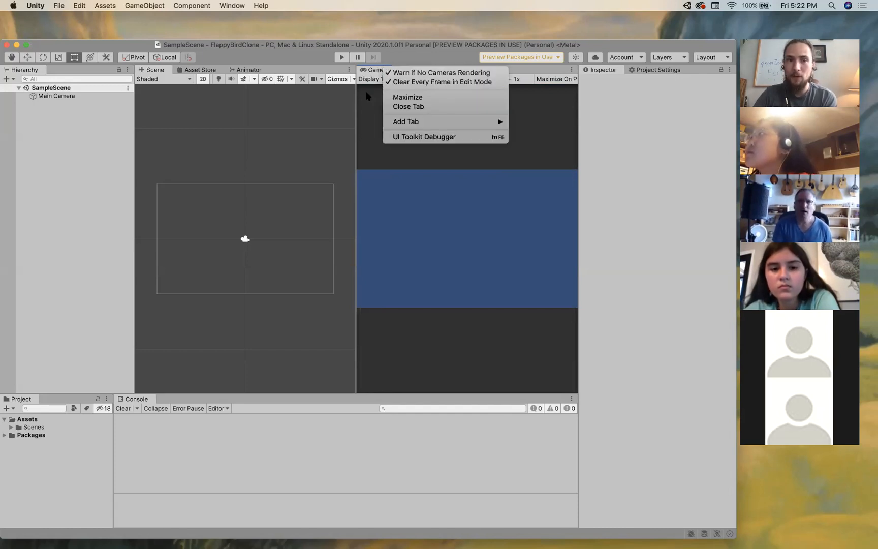
pyautogui.click(372, 70)
pyautogui.rightClick(375, 67)
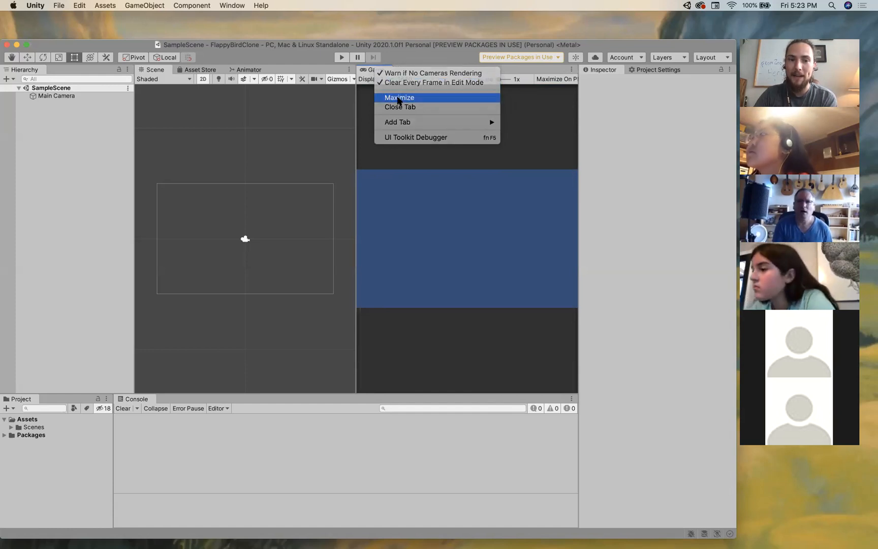
pyautogui.click(399, 97)
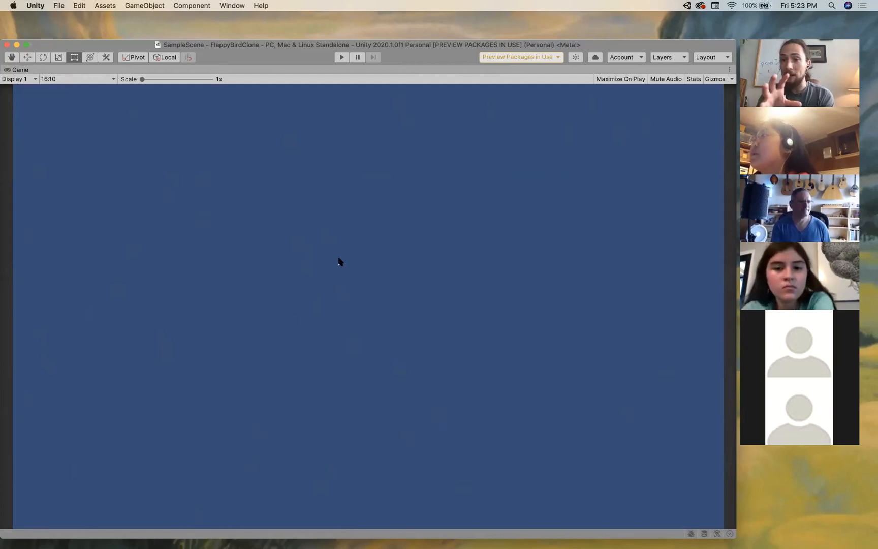
# Step: Restore the maximized Game view to its docked size
pyautogui.rightClick(17, 71)
pyautogui.click(6, 69)
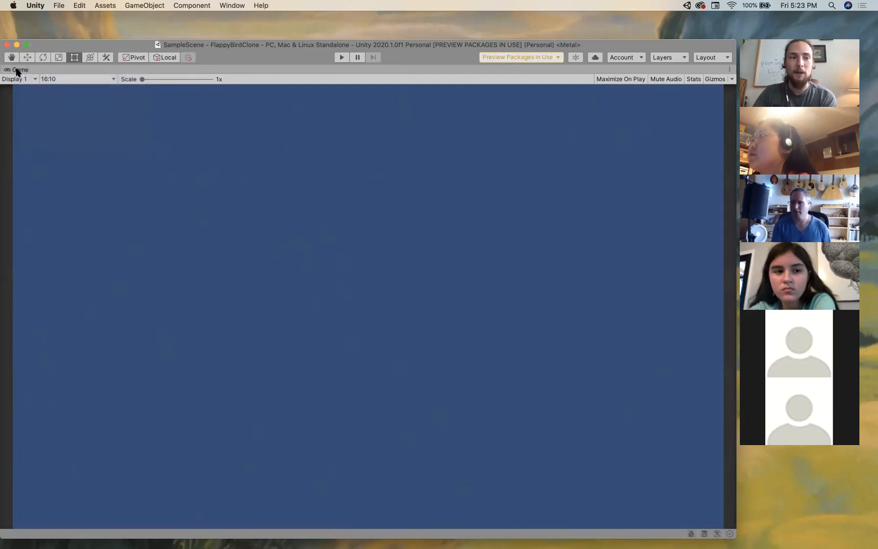
pyautogui.rightClick(18, 71)
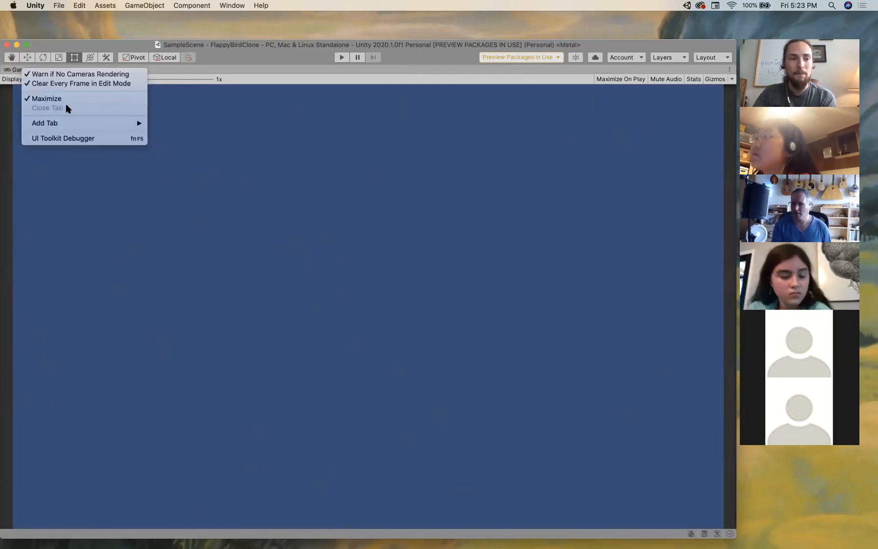
pyautogui.click(47, 99)
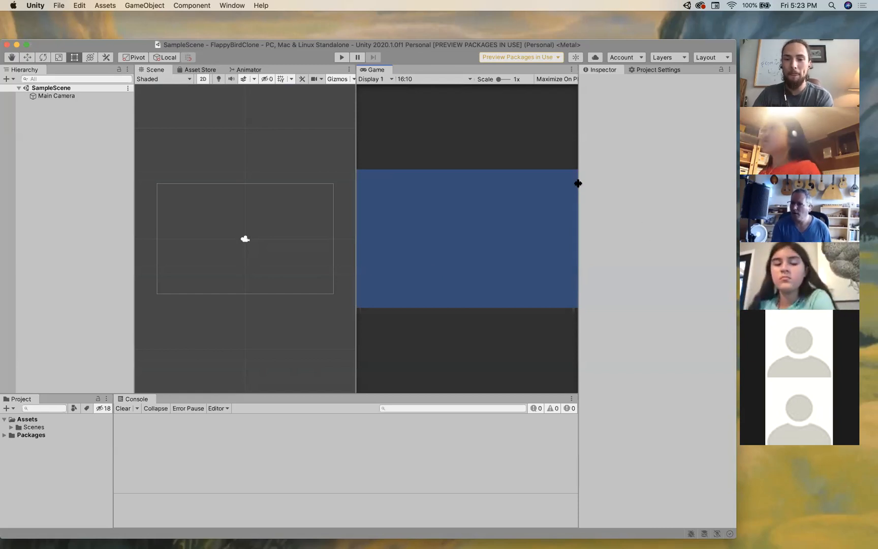
# Step: Narrow the Inspector to give the Scene and Game views more width, and check the available layout presets
pyautogui.moveTo(579, 182); pyautogui.dragTo(598, 183)
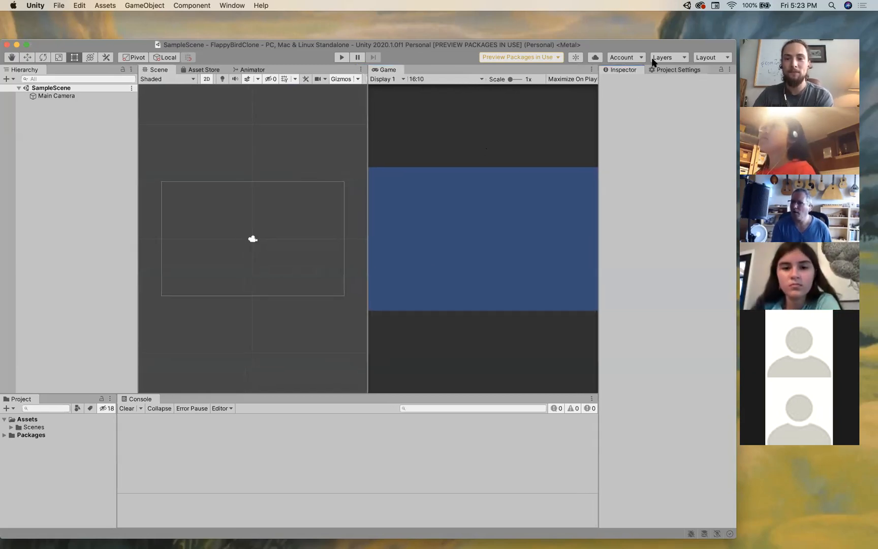
pyautogui.click(704, 58)
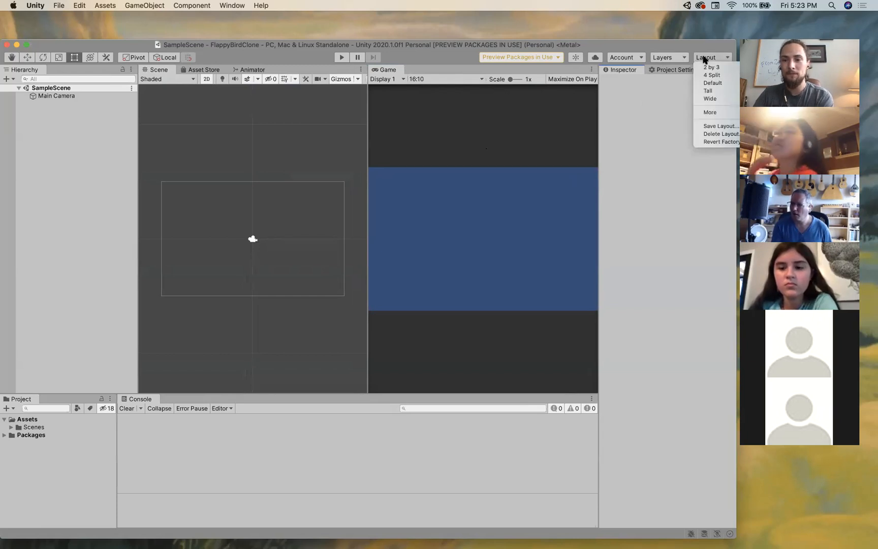
pyautogui.click(612, 169)
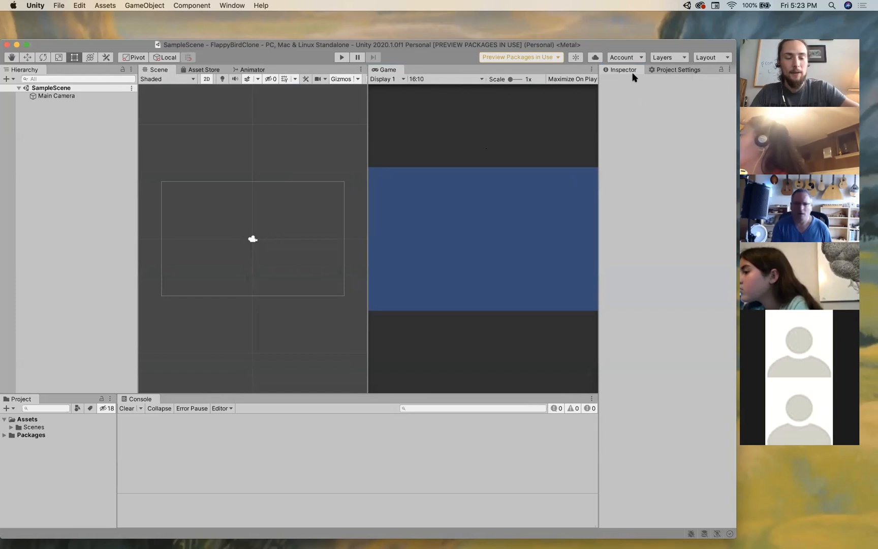
pyautogui.click(707, 57)
pyautogui.click(707, 58)
pyautogui.click(707, 58)
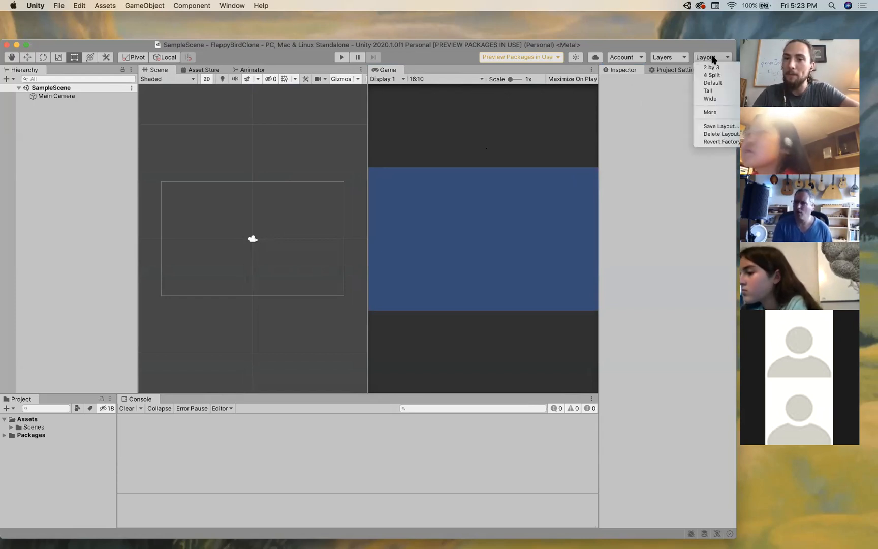
pyautogui.click(615, 129)
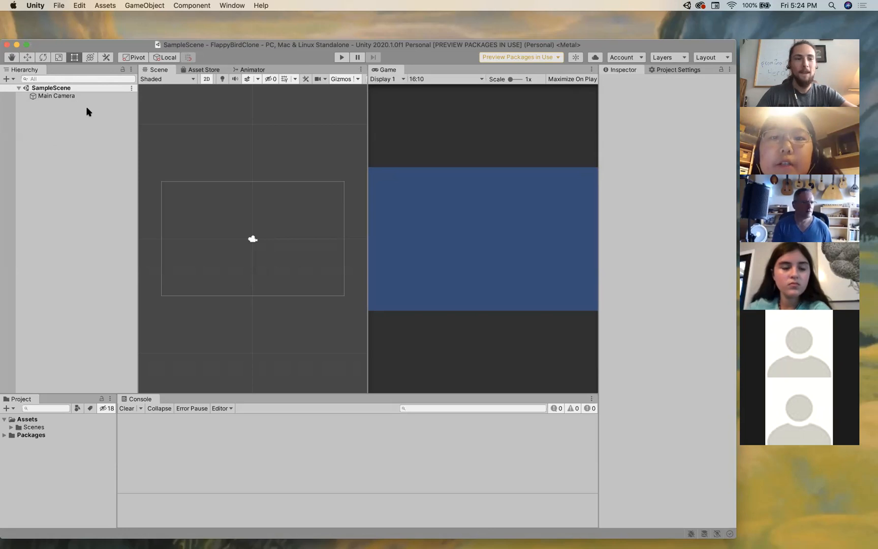
# Step: Add a new 2D sprite object to SampleScene, alongside the Main Camera
pyautogui.click(60, 98)
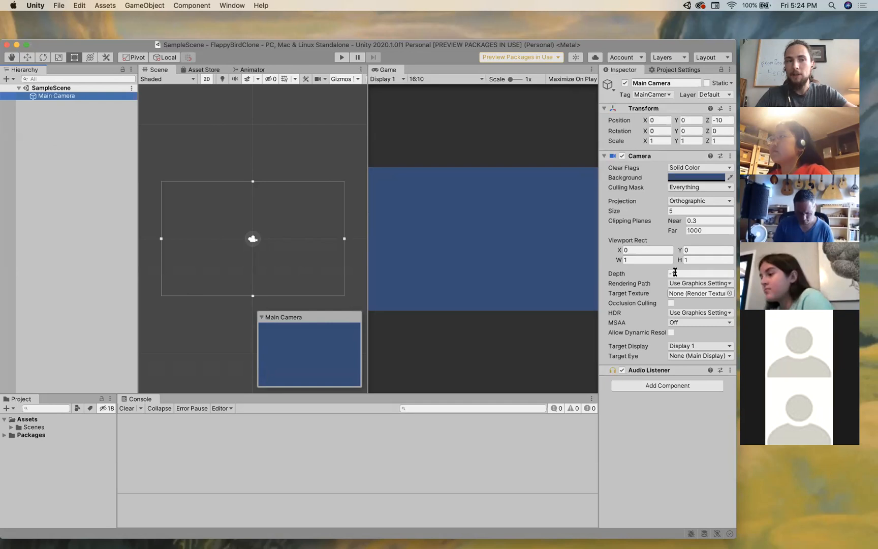
pyautogui.click(63, 124)
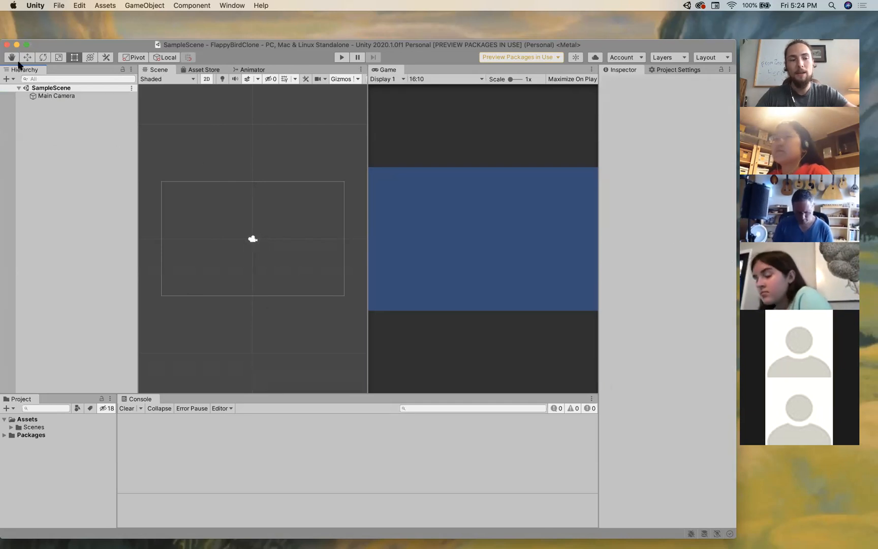
pyautogui.click(6, 79)
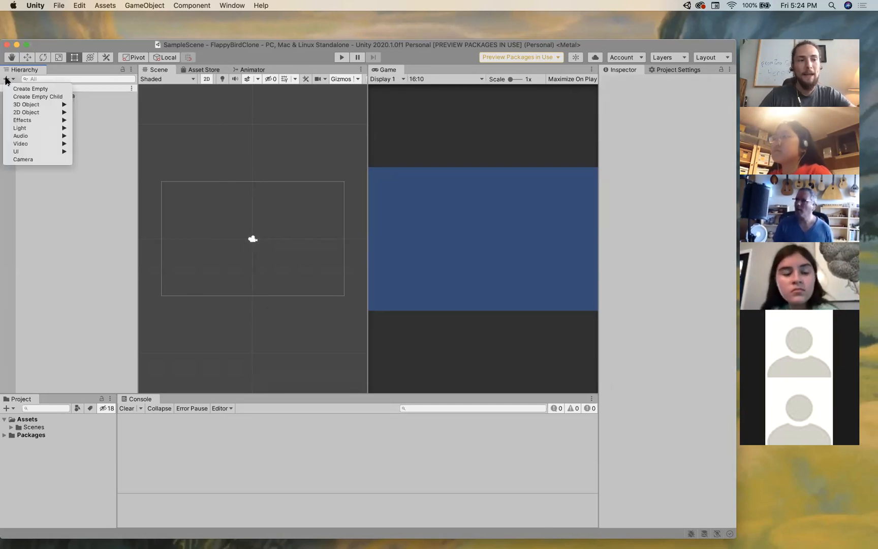
pyautogui.click(6, 80)
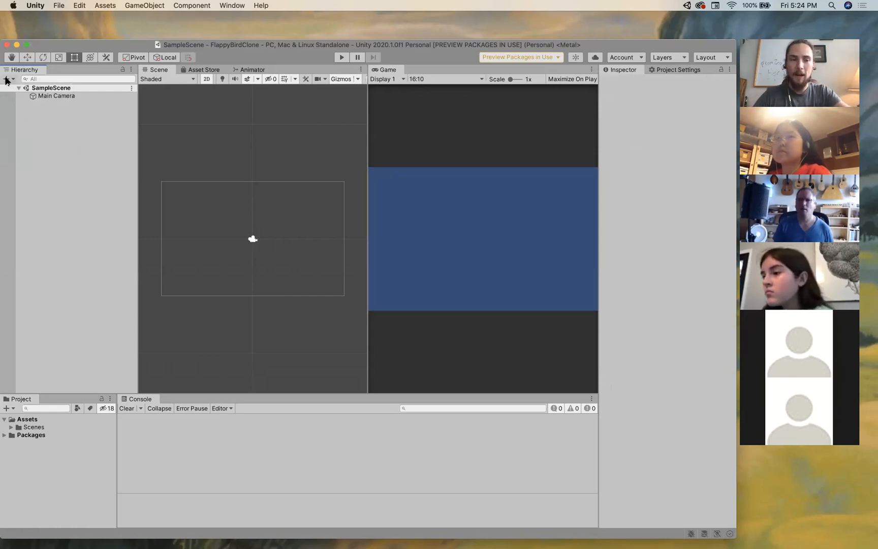
pyautogui.click(6, 79)
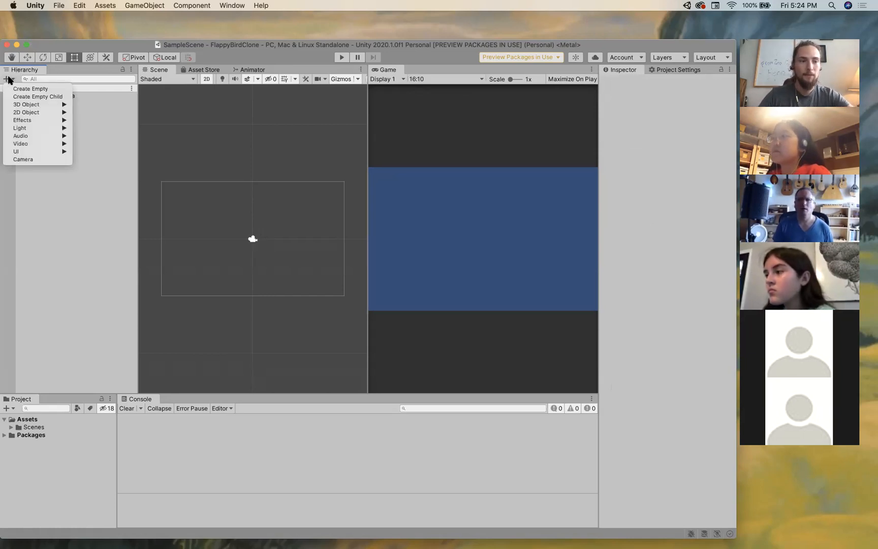
pyautogui.moveTo(33, 114)
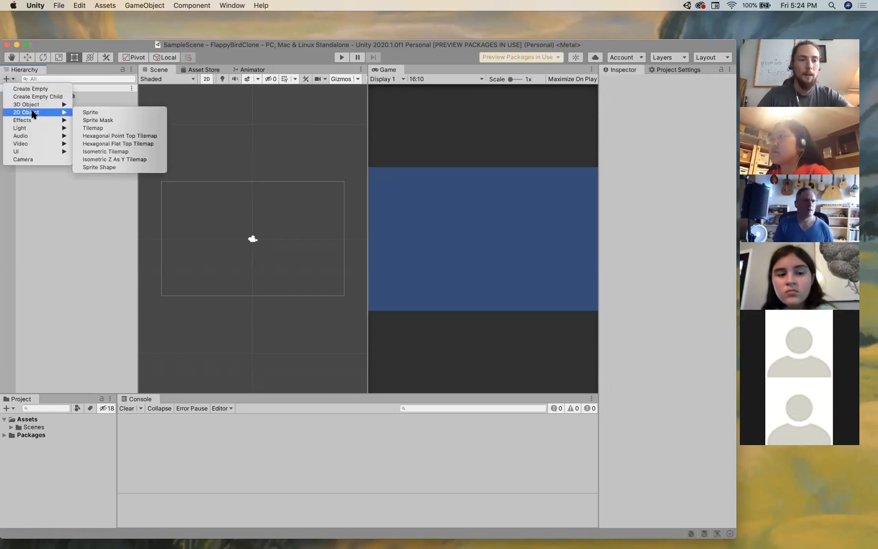
pyautogui.click(91, 113)
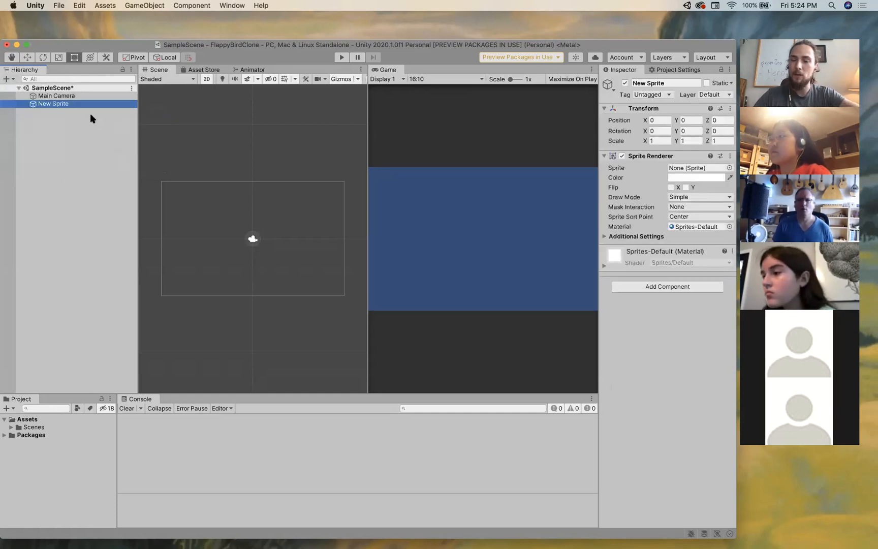
pyautogui.click(6, 79)
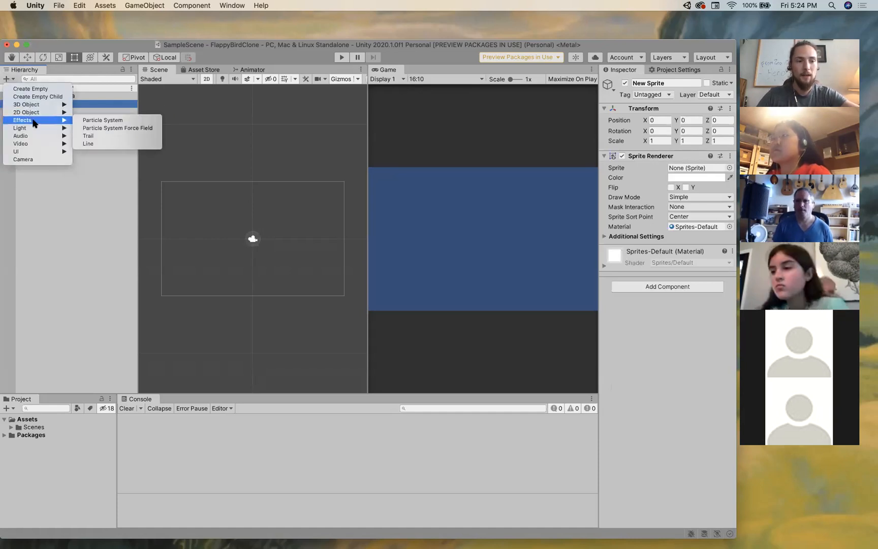
pyautogui.moveTo(30, 112)
pyautogui.click(67, 275)
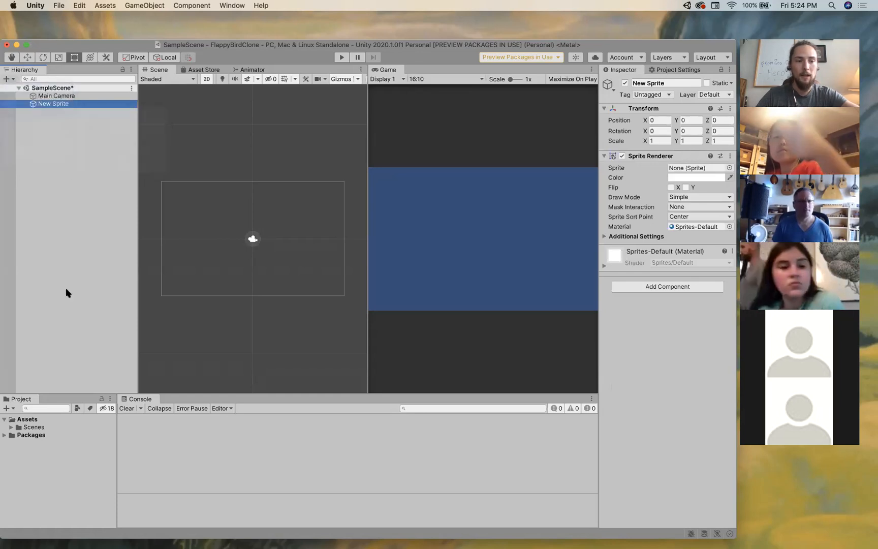
# Step: Compare the components and properties of the Main Camera and the new sprite by inspecting each object alternately
pyautogui.click(45, 97)
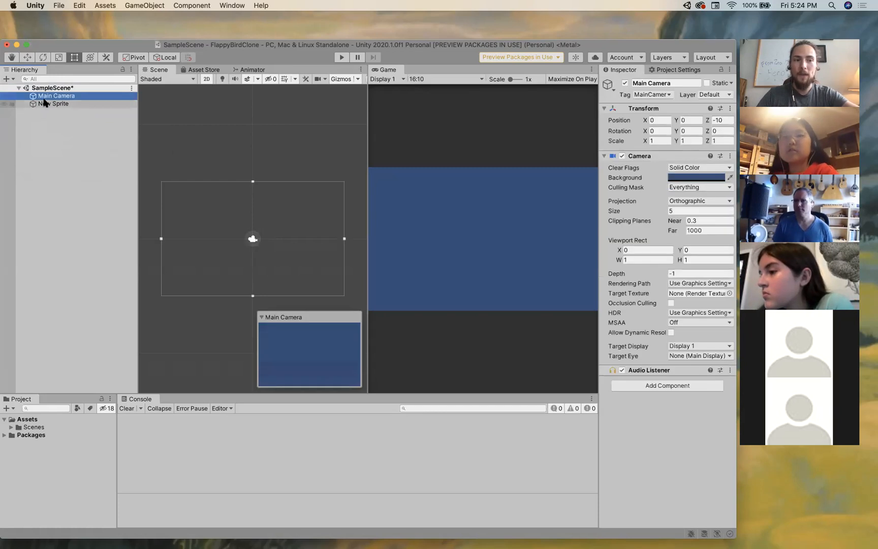
pyautogui.click(45, 103)
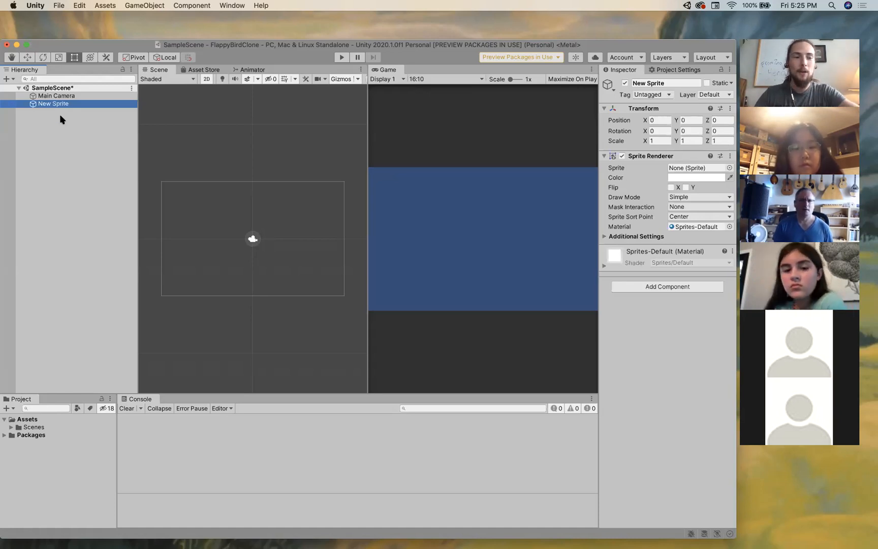
pyautogui.click(57, 96)
pyautogui.click(51, 104)
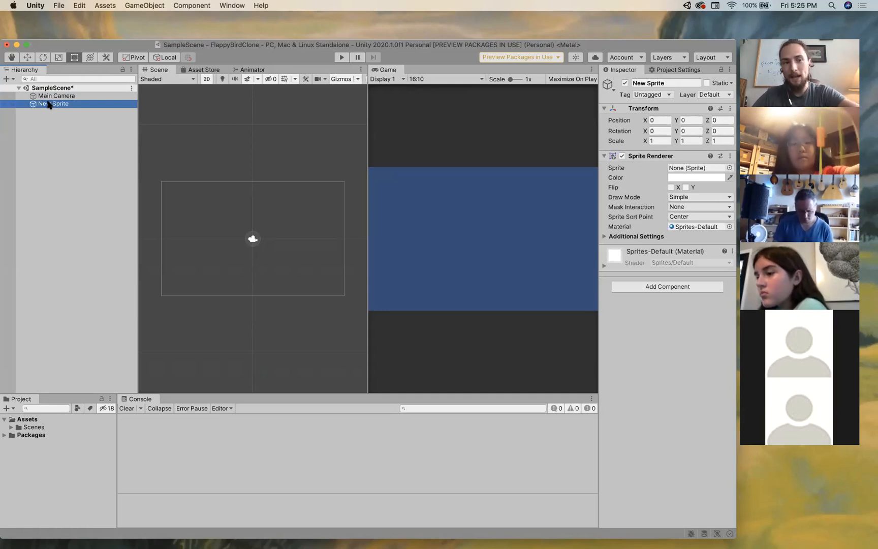
pyautogui.click(51, 96)
pyautogui.click(47, 104)
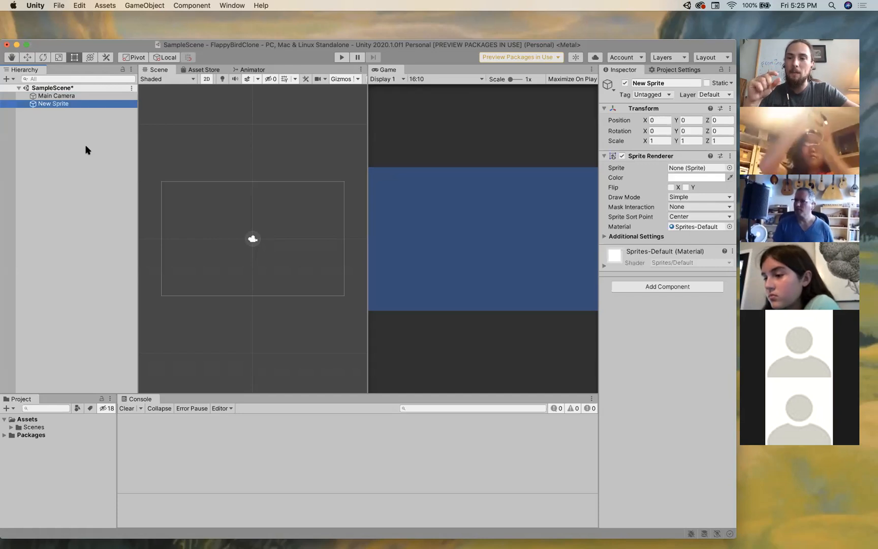
pyautogui.click(60, 96)
pyautogui.click(64, 103)
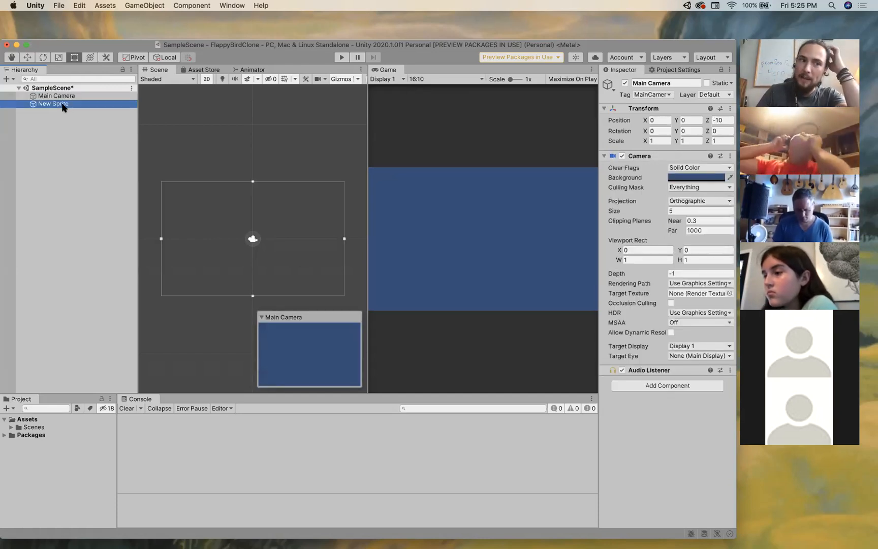
pyautogui.click(57, 96)
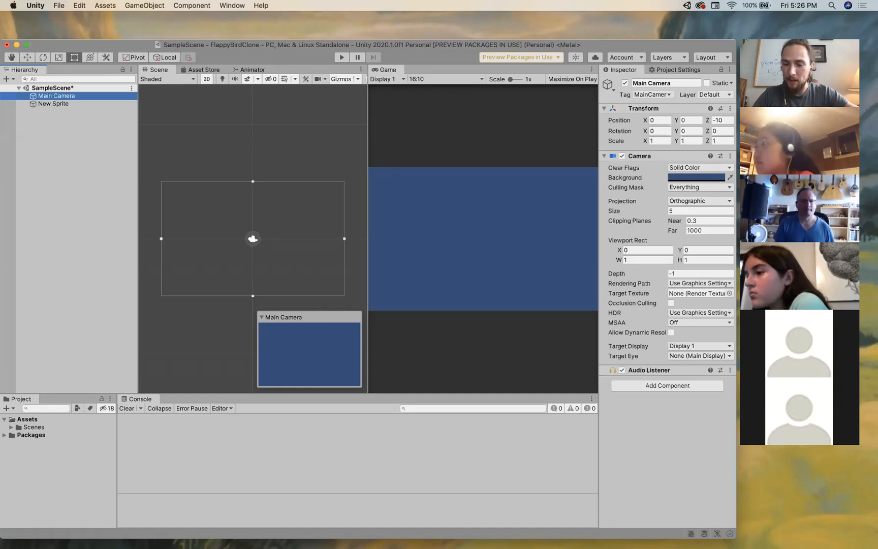
pyautogui.click(641, 440)
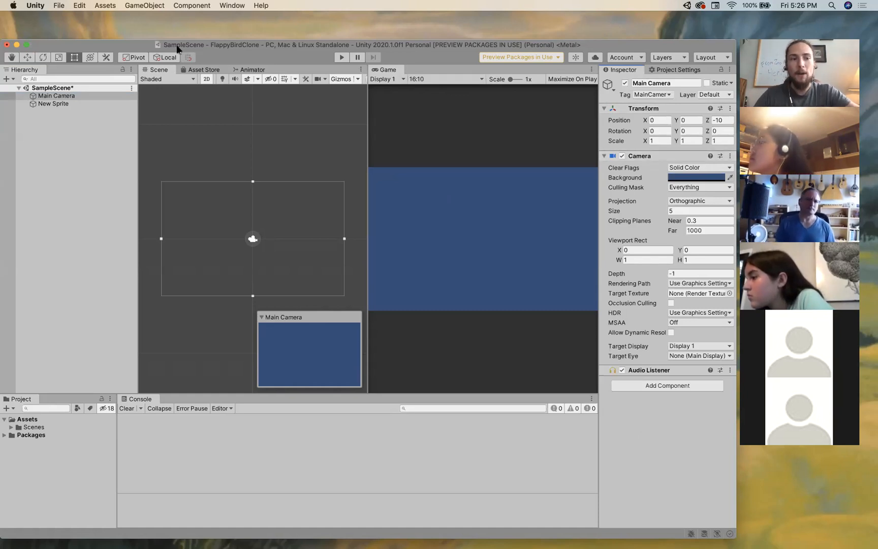
pyautogui.click(56, 103)
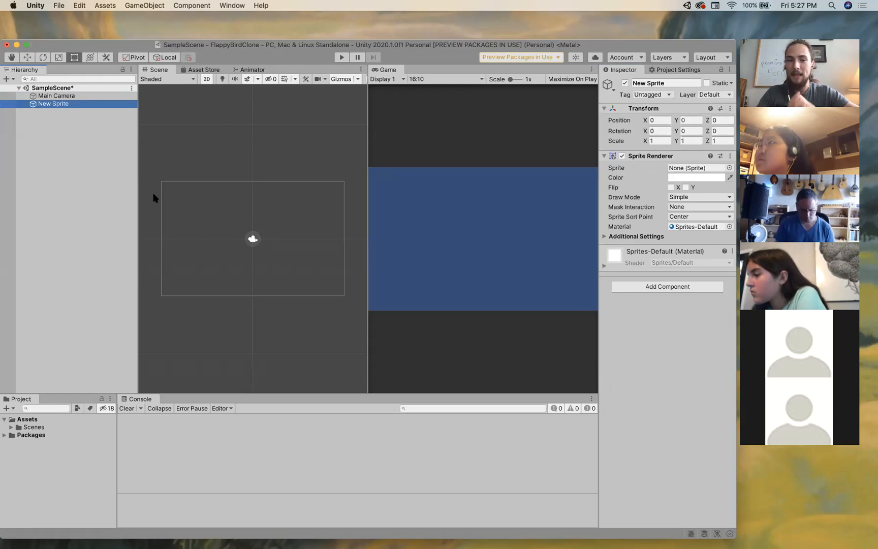
pyautogui.click(60, 96)
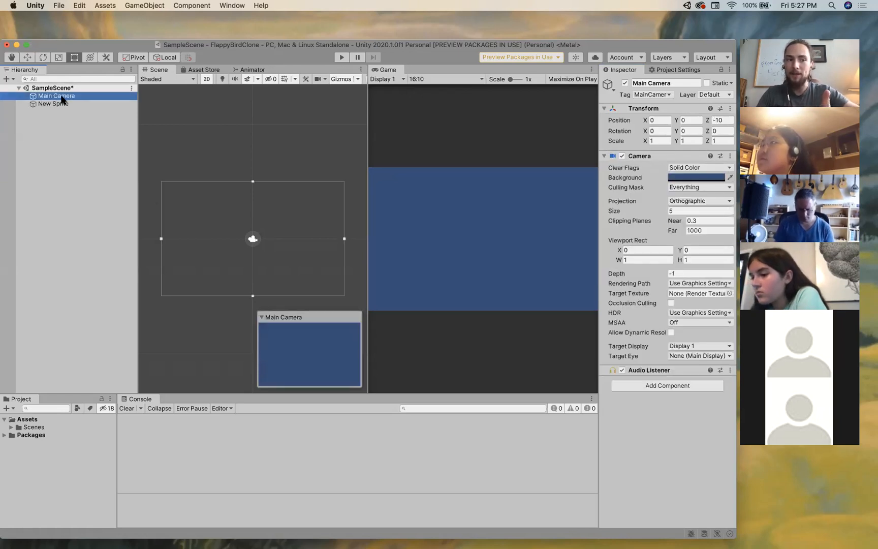
pyautogui.click(65, 104)
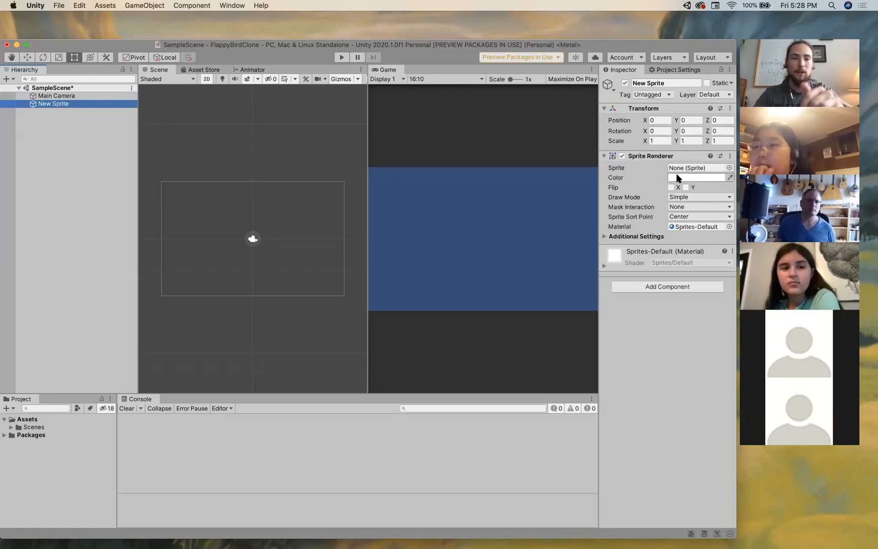
# Step: Switch to Chrome and bring up the shared FlappyBird folder in Google Drive, shifting the window to reveal the folder's details
pyautogui.hotkey('ctrl', 'Left')
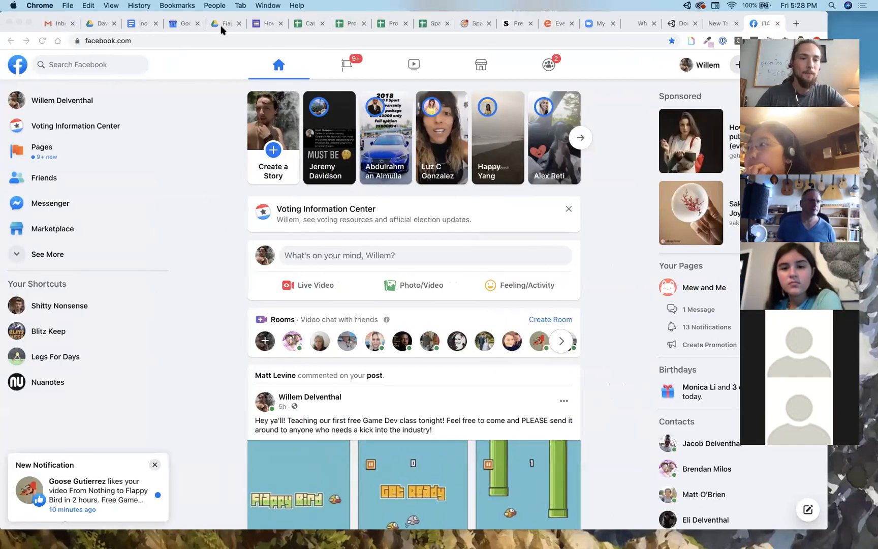
pyautogui.click(221, 24)
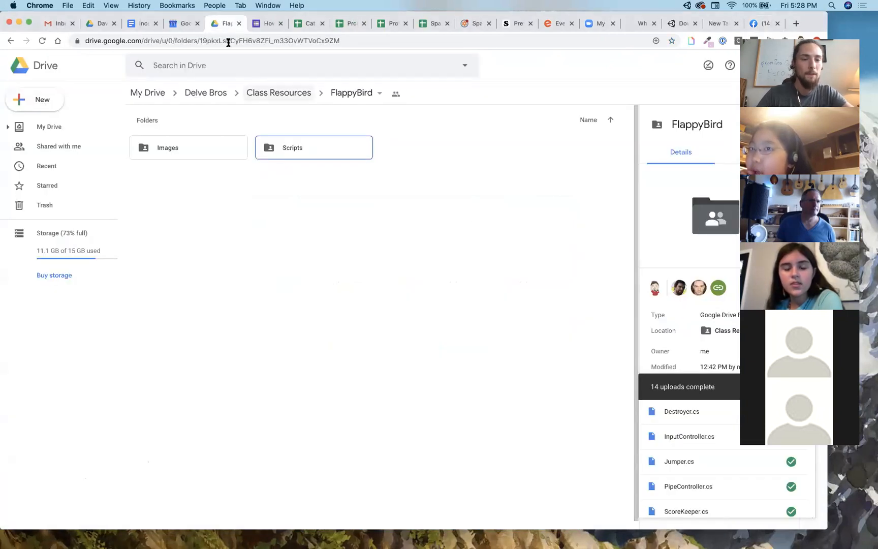
pyautogui.moveTo(666, 13); pyautogui.dragTo(616, 13)
pyautogui.moveTo(690, 14); pyautogui.dragTo(666, 14)
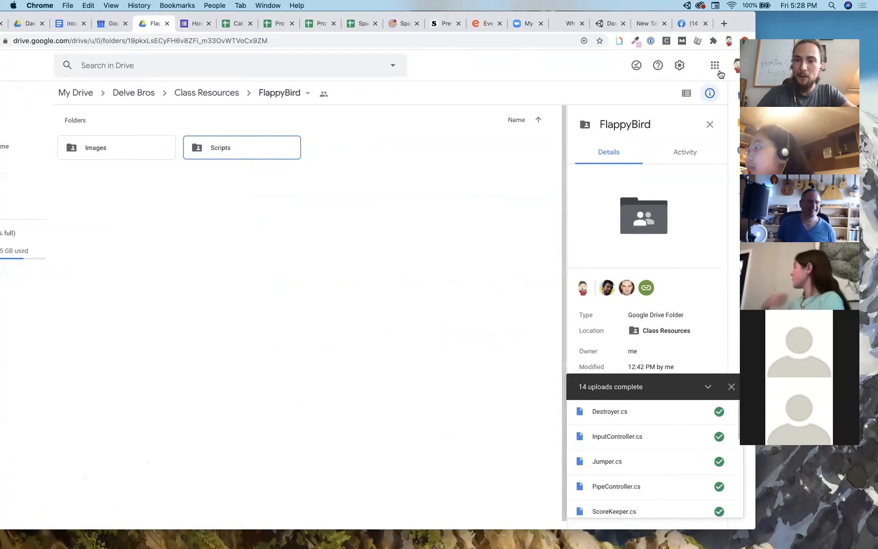
pyautogui.click(714, 68)
pyautogui.click(482, 88)
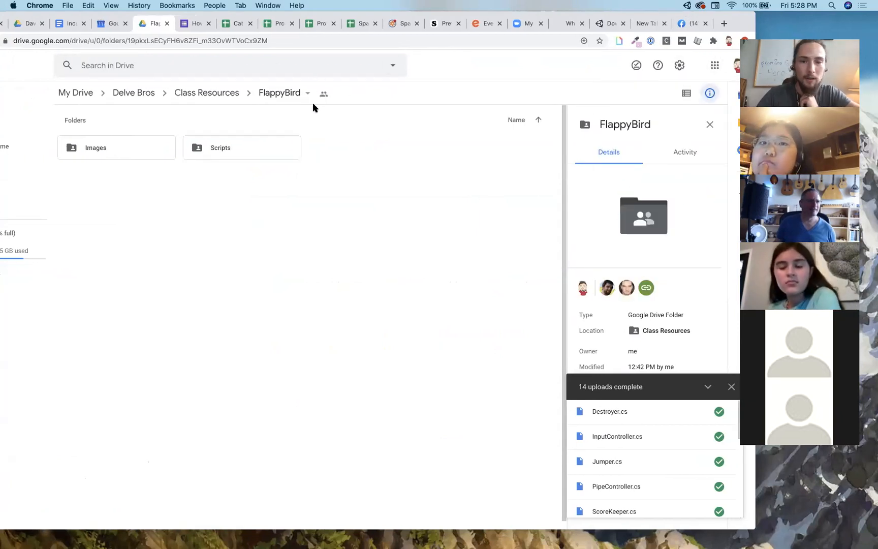
pyautogui.click(713, 68)
pyautogui.click(470, 79)
# Step: Reposition the browser window and dismiss the list of completed uploads in the FlappyBird folder
pyautogui.moveTo(607, 13); pyautogui.dragTo(719, 13)
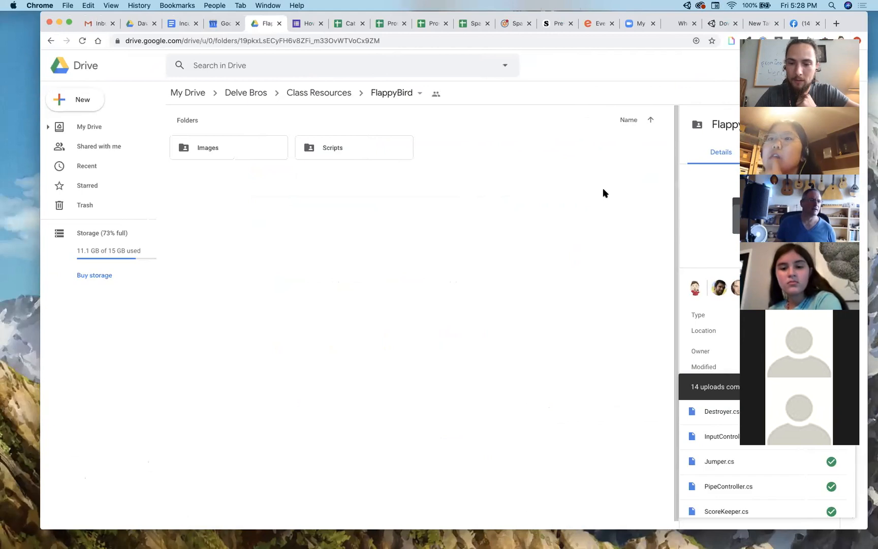
pyautogui.moveTo(665, 14); pyautogui.dragTo(500, 14)
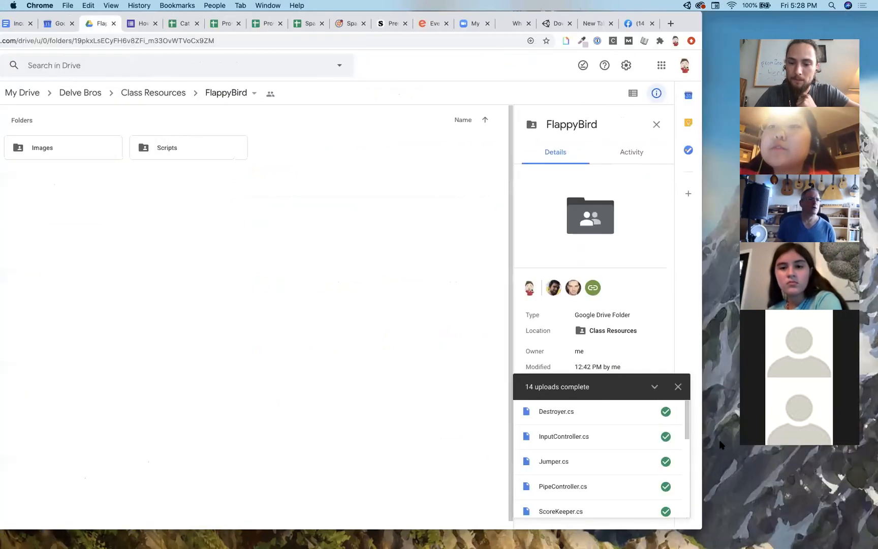
pyautogui.click(677, 387)
pyautogui.moveTo(527, 17); pyautogui.dragTo(616, 18)
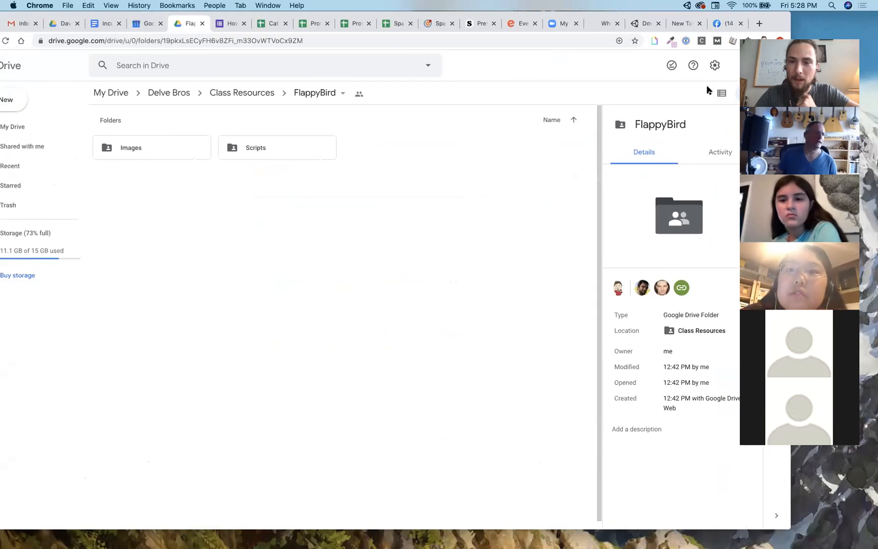
# Step: Copy the FlappyBird folder's sharing link from its share settings
pyautogui.click(360, 94)
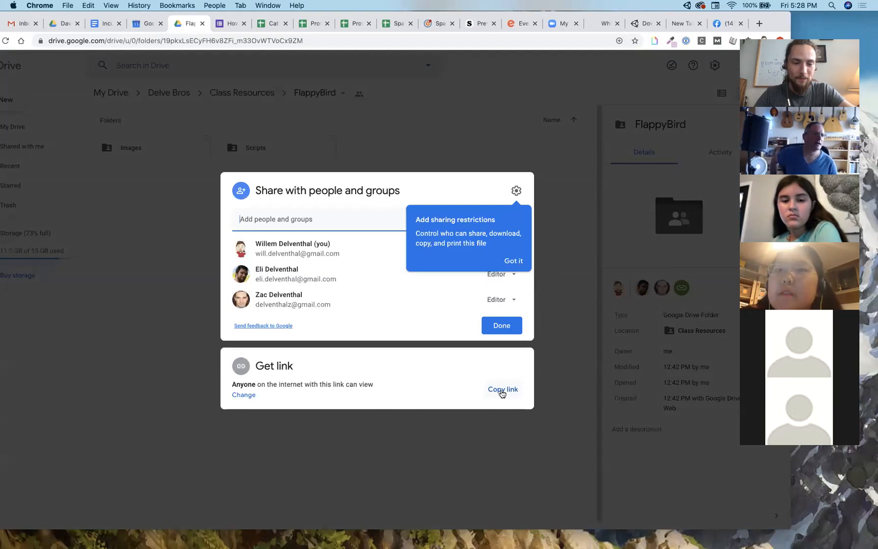
pyautogui.click(502, 391)
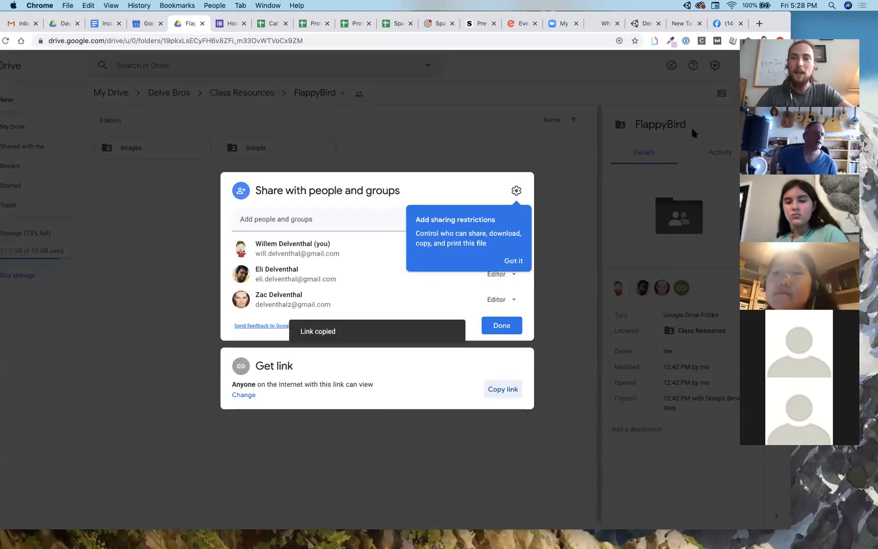
pyautogui.hotkey('ctrl', 'Right')
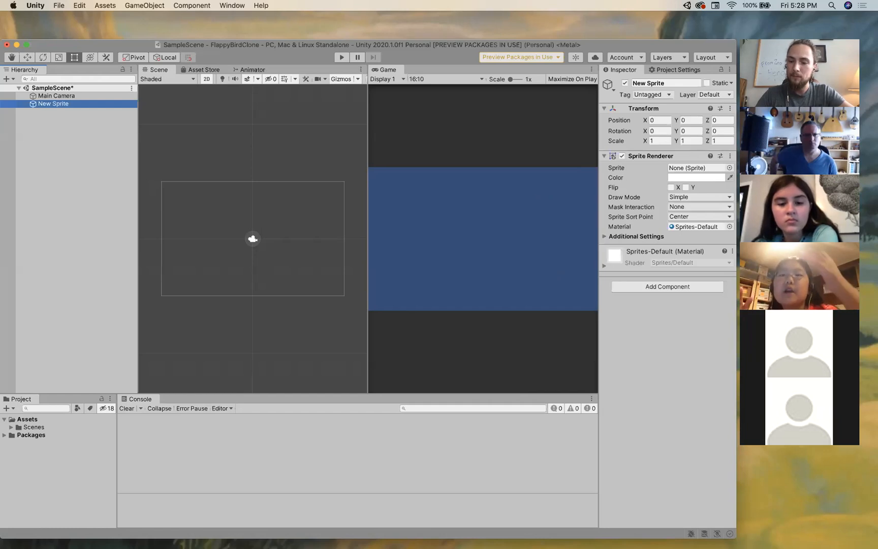
pyautogui.click(563, 339)
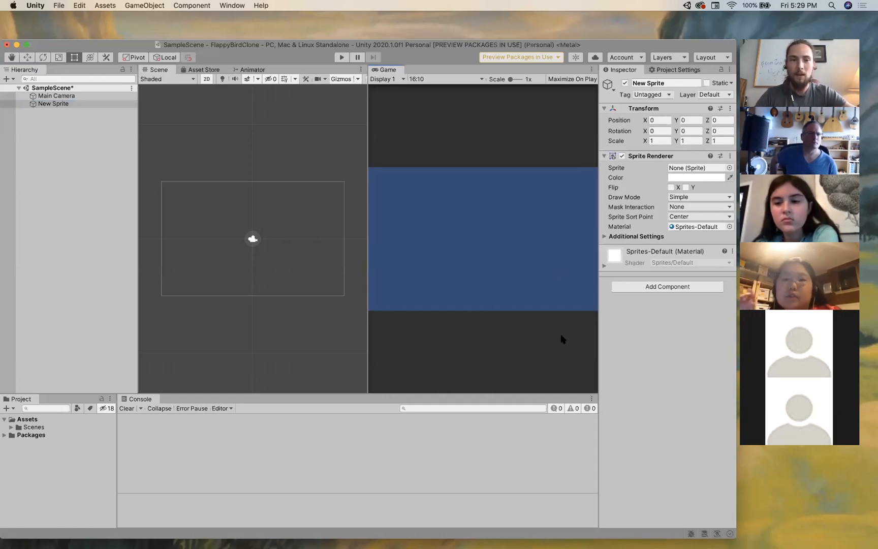
pyautogui.hotkey('ctrl', 'Left')
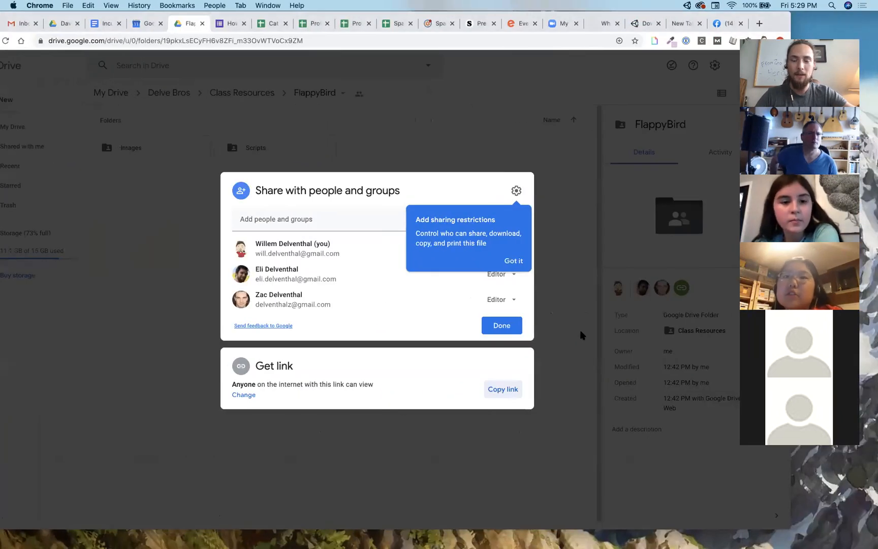
pyautogui.hotkey('ctrl', 'Right')
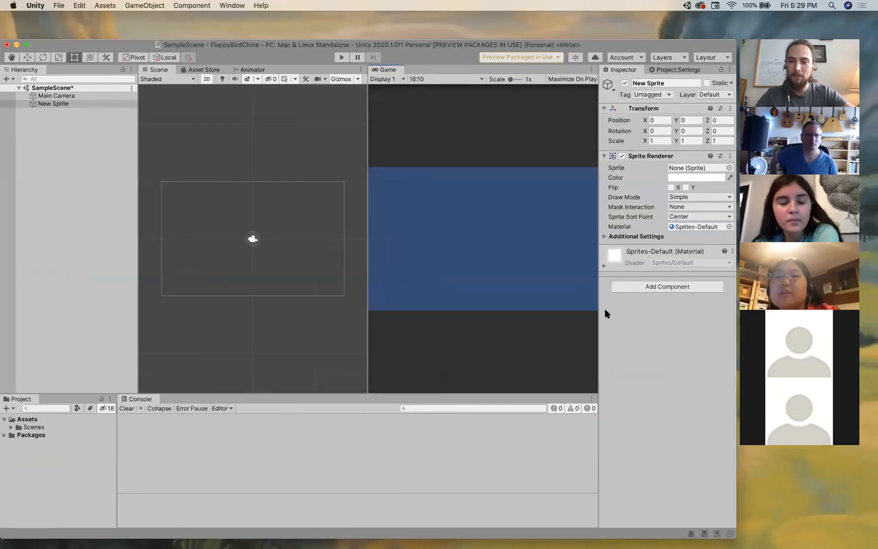
pyautogui.hotkey('ctrl', 'Left')
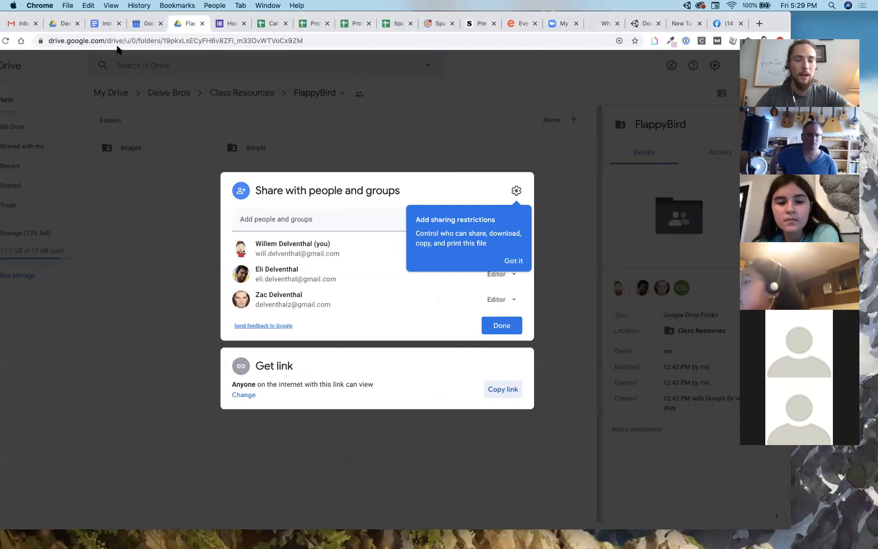
# Step: Close the FlappyBird folder's sharing dialog in Google Drive, switching between Unity and Chrome and ending in Chrome
pyautogui.hotkey('ctrl', 'Right')
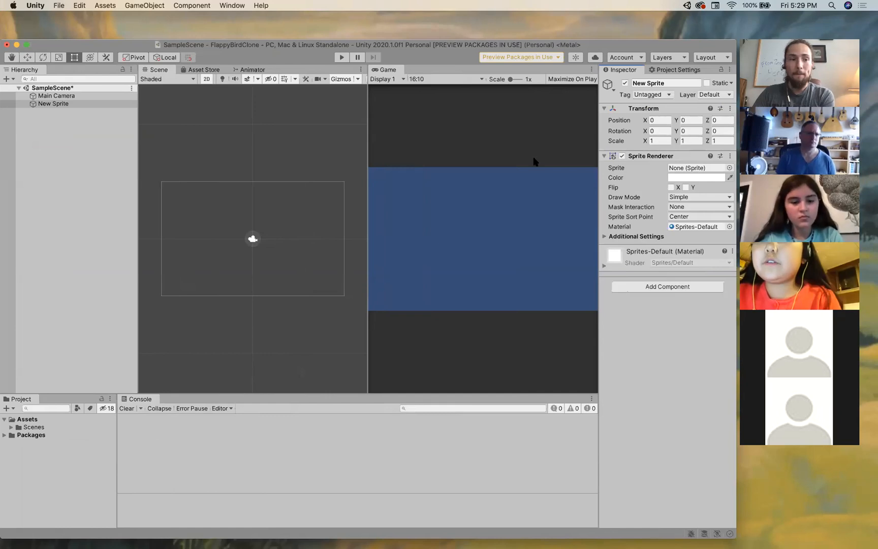
pyautogui.hotkey('ctrl', 'Left')
pyautogui.click(438, 108)
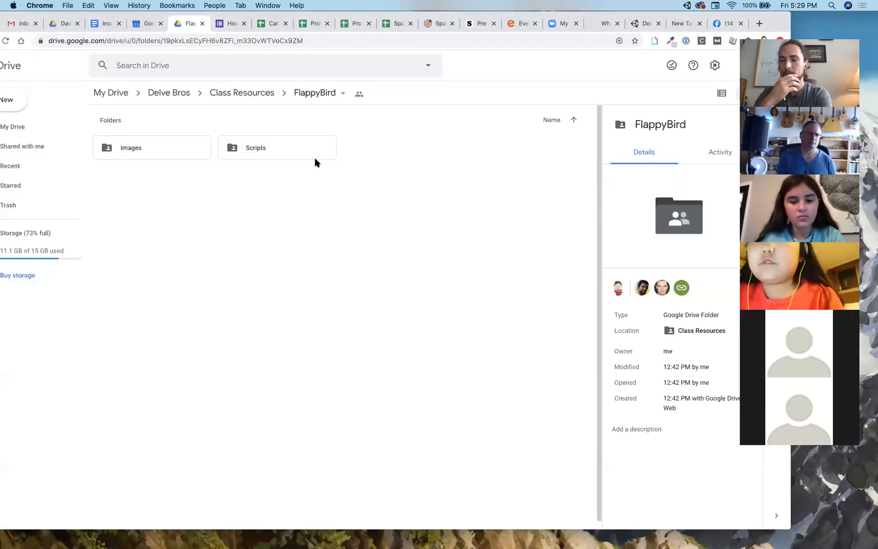
pyautogui.hotkey('ctrl', 'Right')
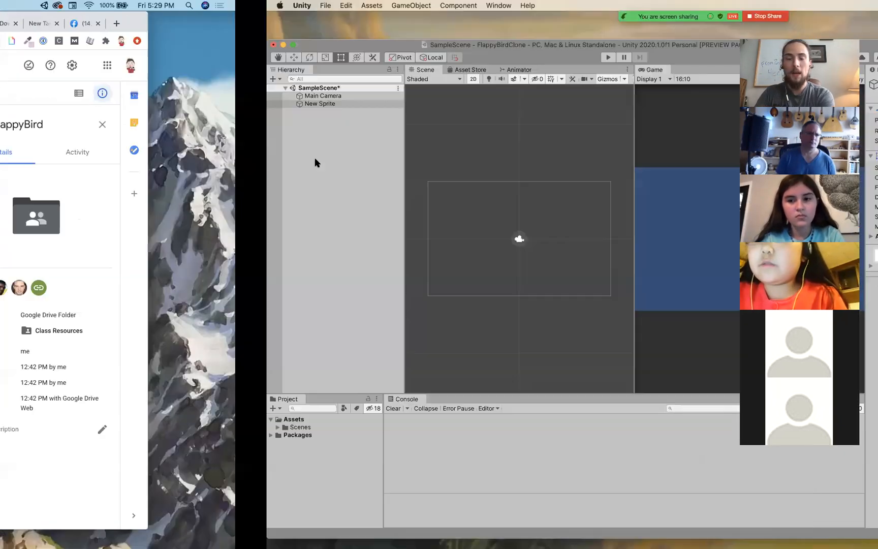
pyautogui.hotkey('ctrl', 'Left')
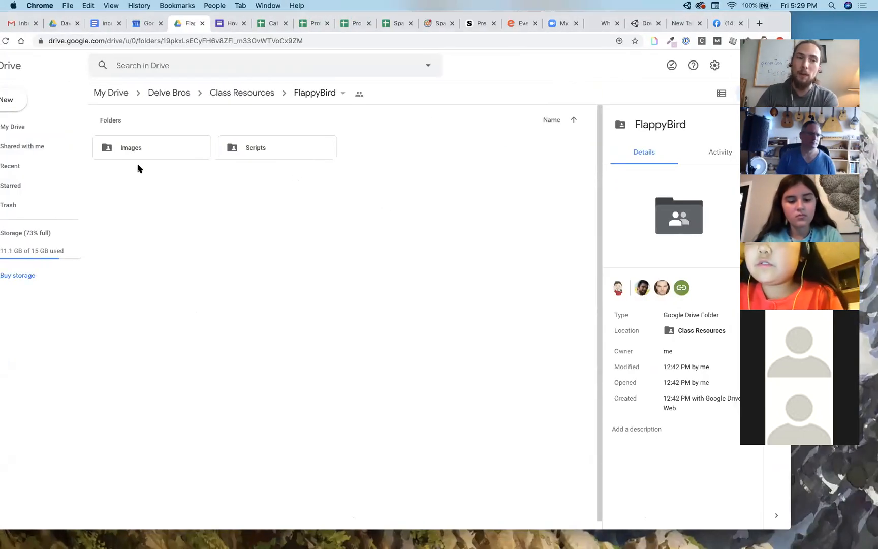
# Step: Open the Scripts folder in FlappyBird to view its script files, switching briefly to Unity and back to Chrome
pyautogui.doubleClick(256, 148)
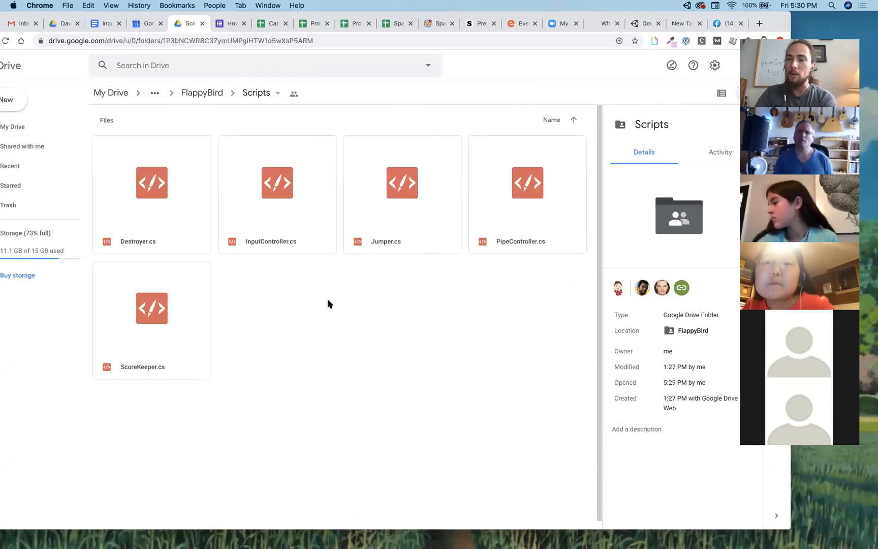
pyautogui.hotkey('ctrl', 'Right')
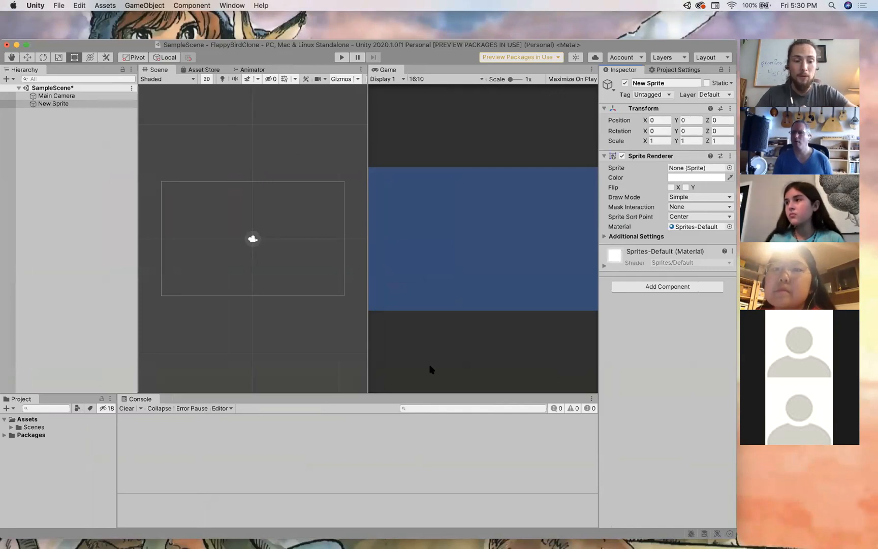
pyautogui.hotkey('ctrl', 'Left')
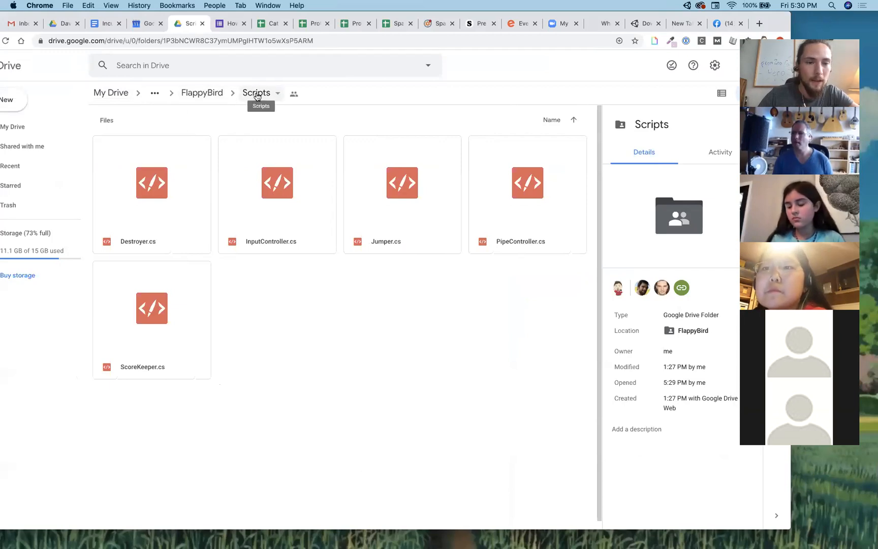
# Step: Go to the Images folder inside FlappyBird and download FlappyBird.png and pipe.png
pyautogui.click(247, 93)
pyautogui.click(193, 92)
pyautogui.doubleClick(143, 141)
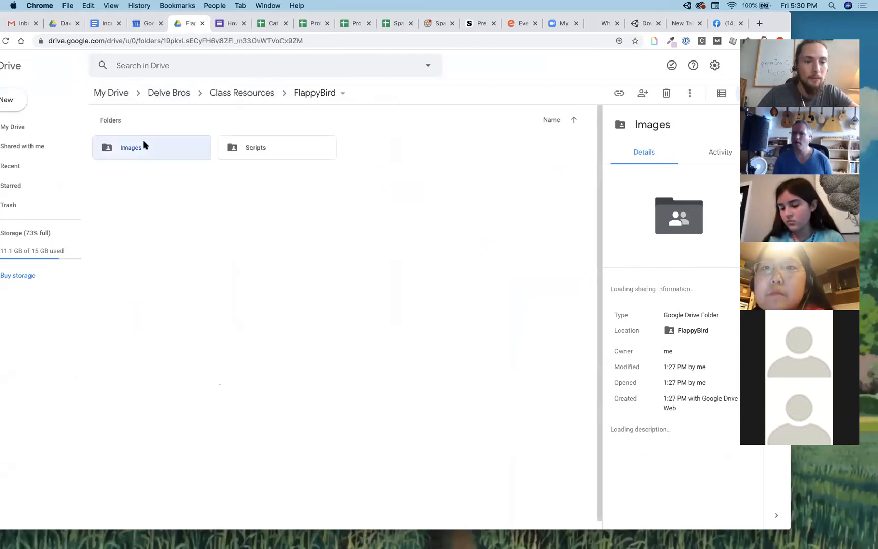
pyautogui.click(174, 208)
pyautogui.rightClick(173, 208)
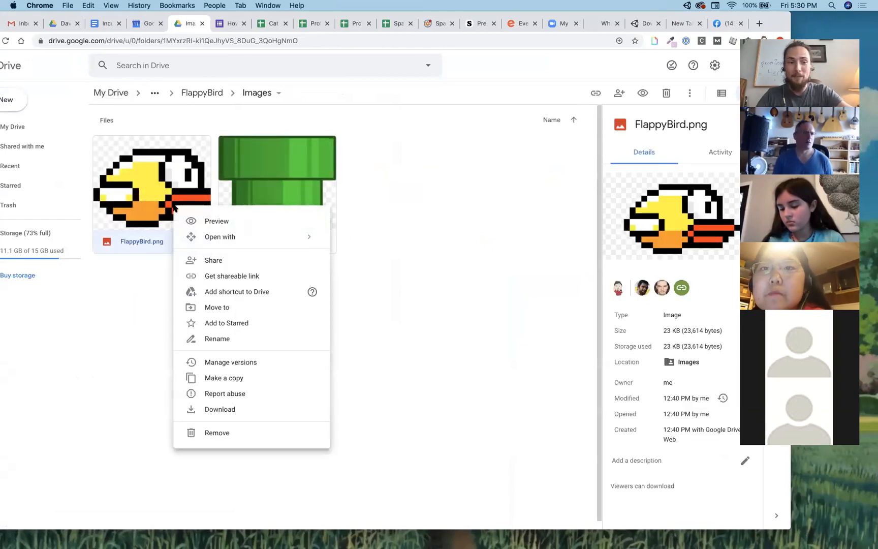
pyautogui.click(264, 413)
pyautogui.click(299, 173)
pyautogui.rightClick(302, 172)
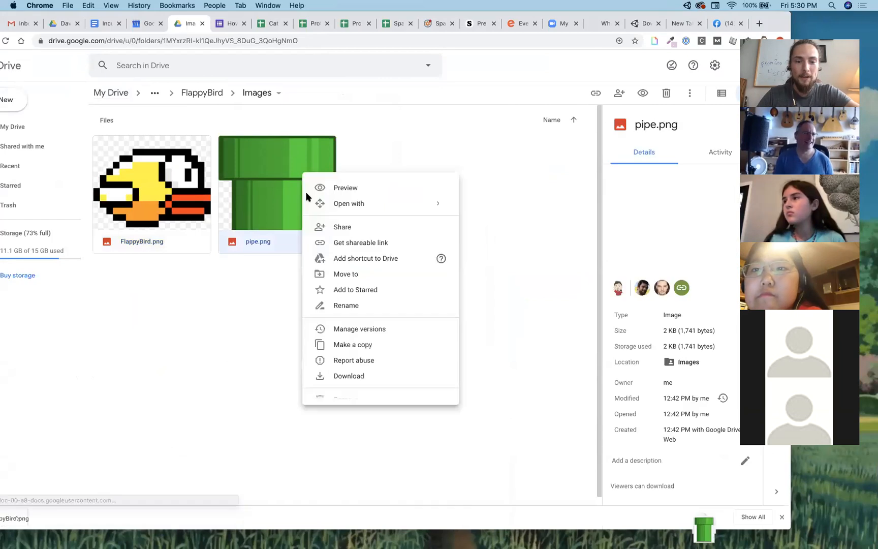
pyautogui.click(330, 375)
# Step: Switch to Unity and import the downloaded FlappyBird and pipe images into the project's Assets folder
pyautogui.hotkey('ctrl', 'Right')
pyautogui.click(99, 463)
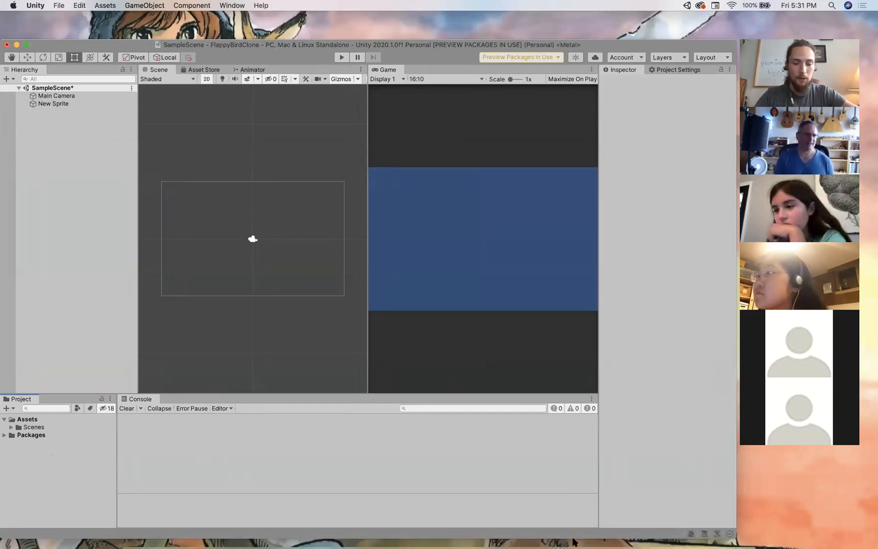
pyautogui.click(704, 528)
pyautogui.moveTo(710, 465); pyautogui.dragTo(84, 435)
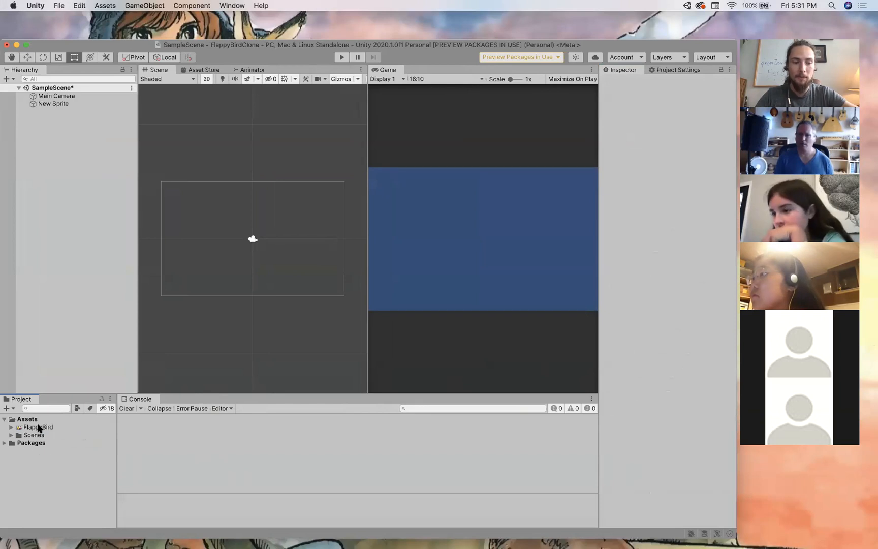
pyautogui.click(708, 530)
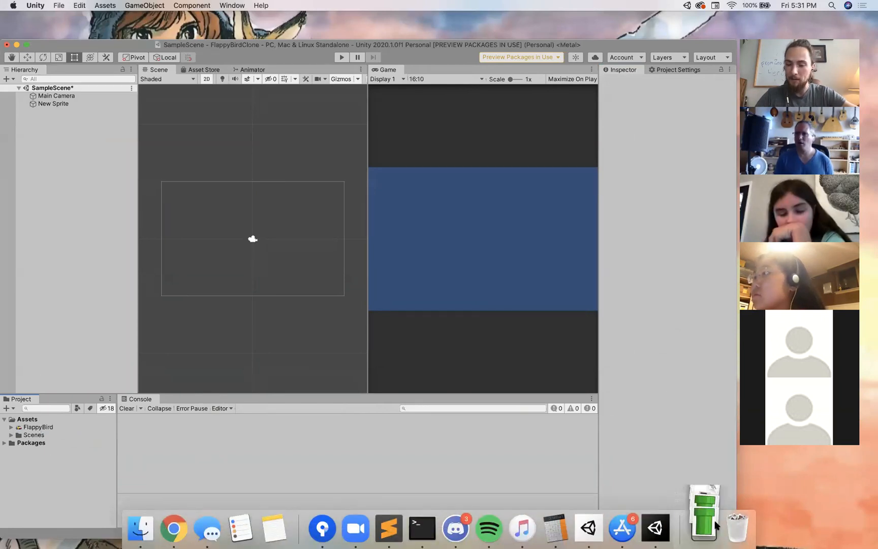
pyautogui.moveTo(704, 484); pyautogui.dragTo(57, 443)
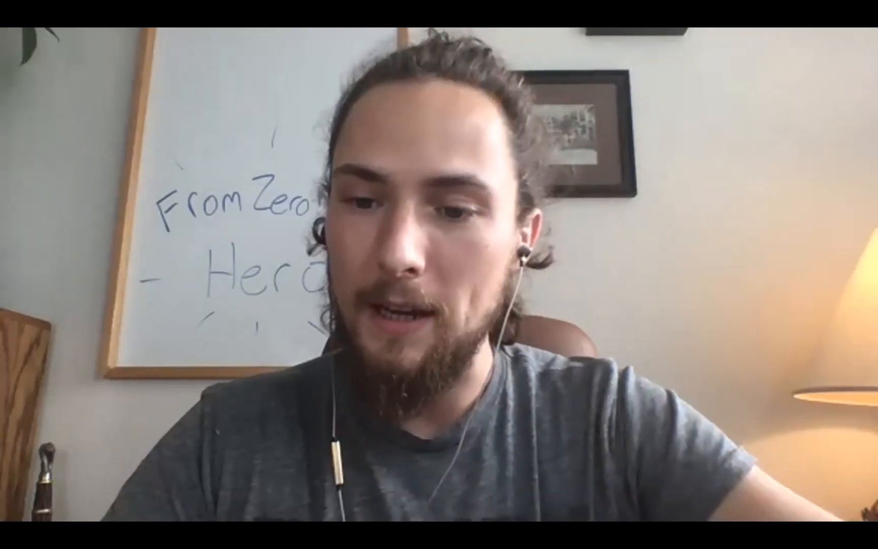